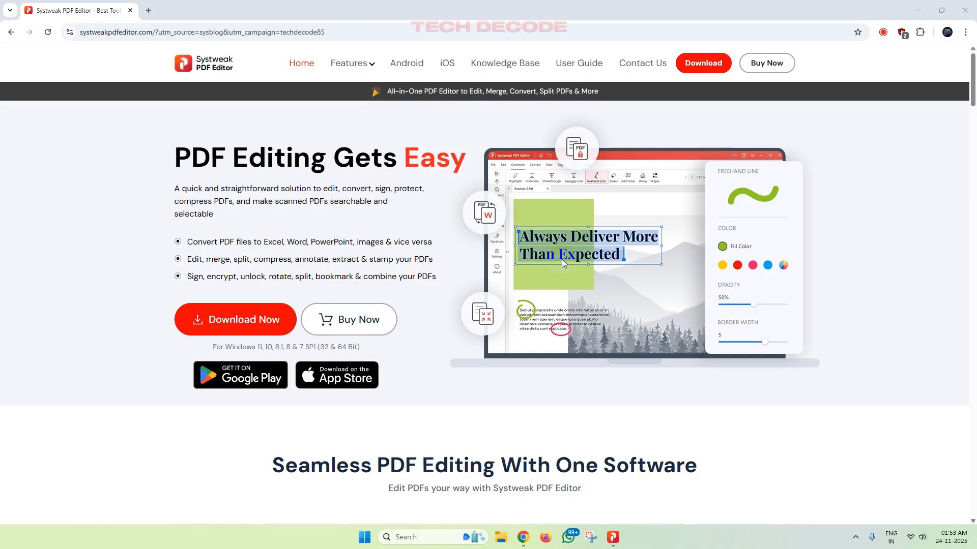
Switch to Systweak PDF Editor and add an empty text box above the "MIS Applications" heading on page 1 of MIS.pdf
{"action": "key", "text": "alt+Tab"}
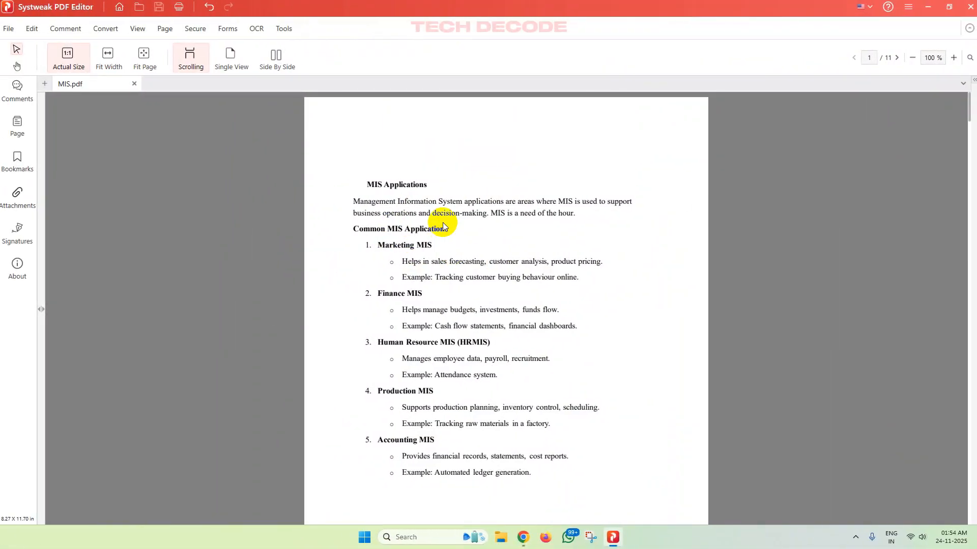
{"action": "left_click", "coordinate": [33, 30]}
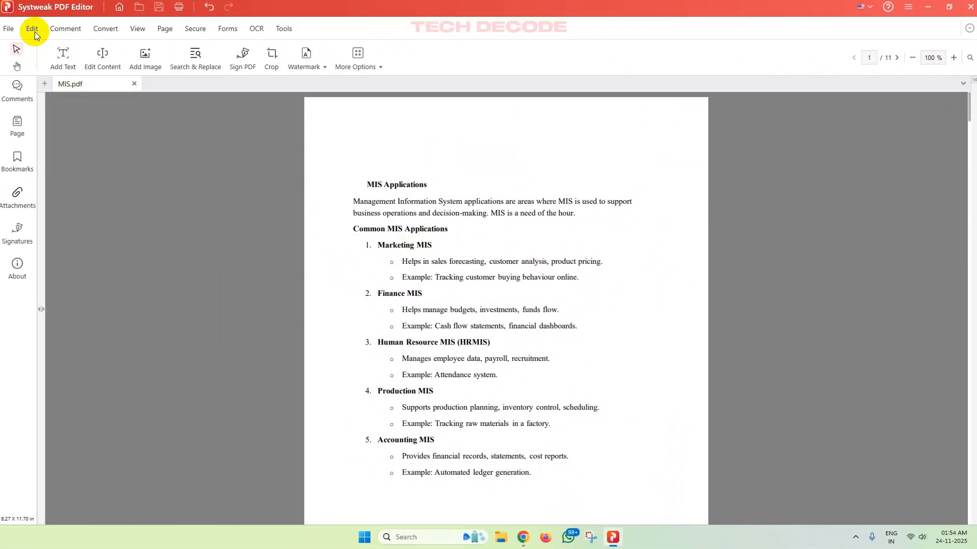
{"action": "left_click", "coordinate": [66, 54]}
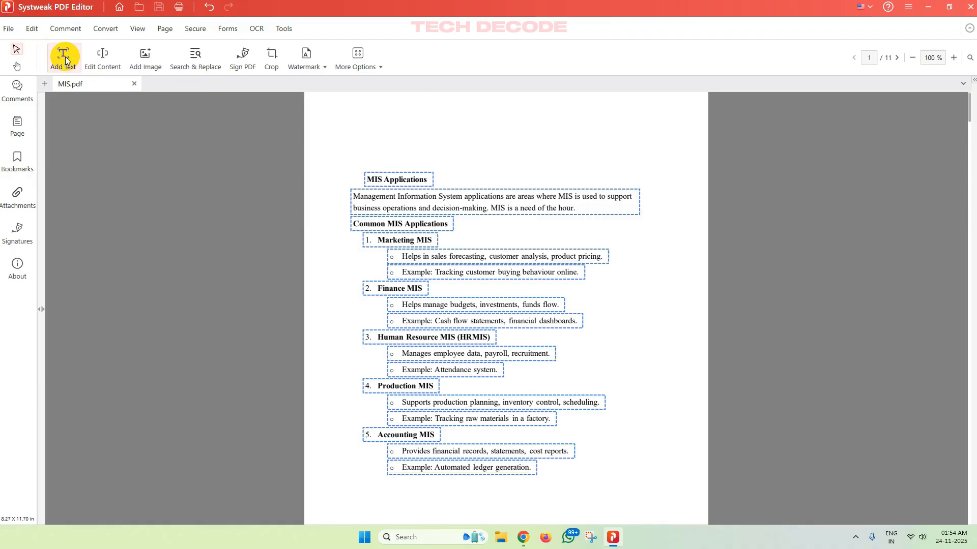
{"action": "left_click", "coordinate": [374, 133]}
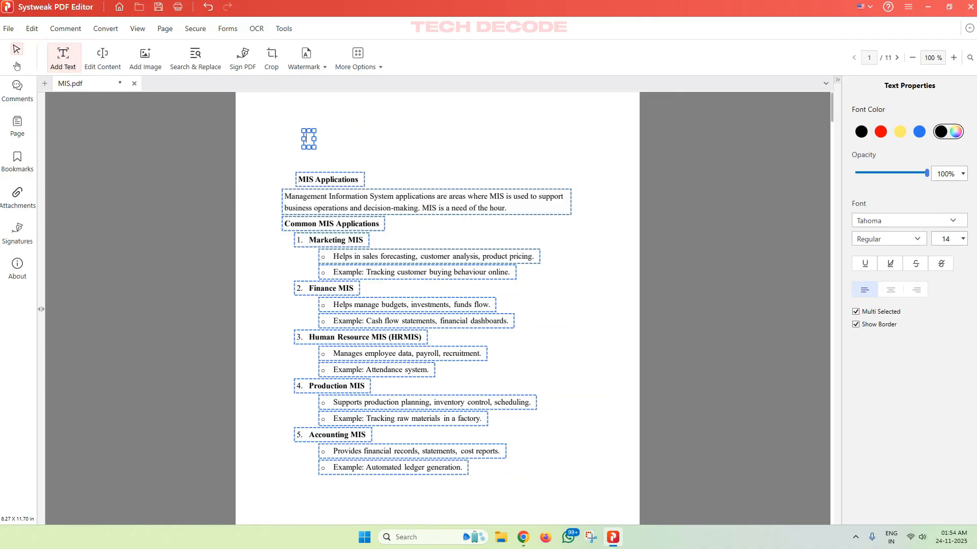
Try to format the empty text box with the Verdana font, size 26 and red colour
{"action": "left_click", "coordinate": [900, 219]}
{"action": "left_click", "coordinate": [890, 285]}
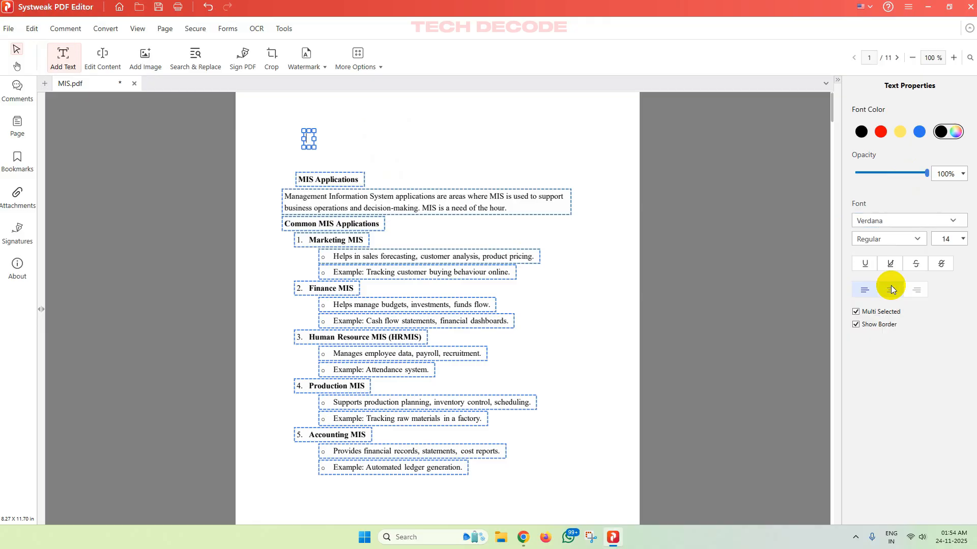
{"action": "left_click", "coordinate": [946, 245]}
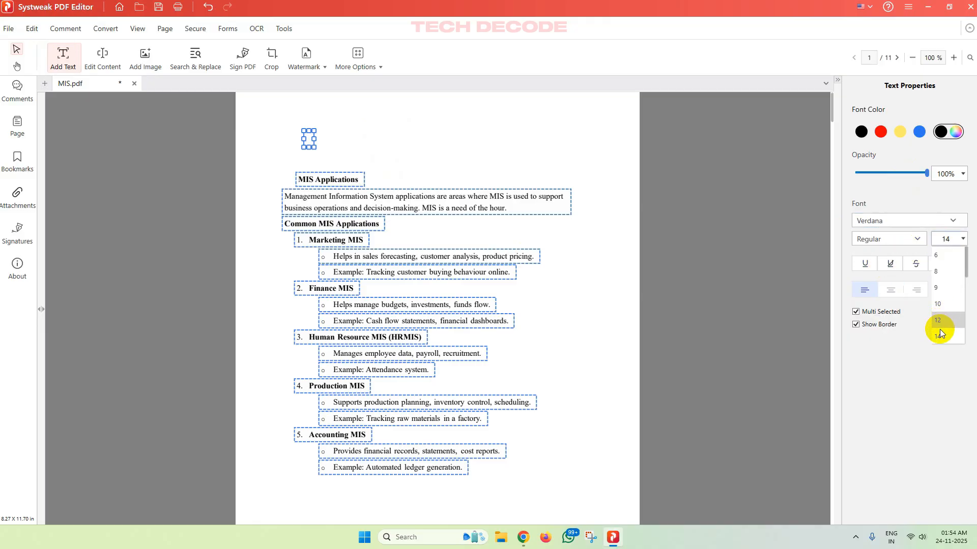
{"action": "scroll", "coordinate": [940, 333], "scroll_direction": "down", "scroll_amount": 2}
{"action": "left_click", "coordinate": [939, 330]}
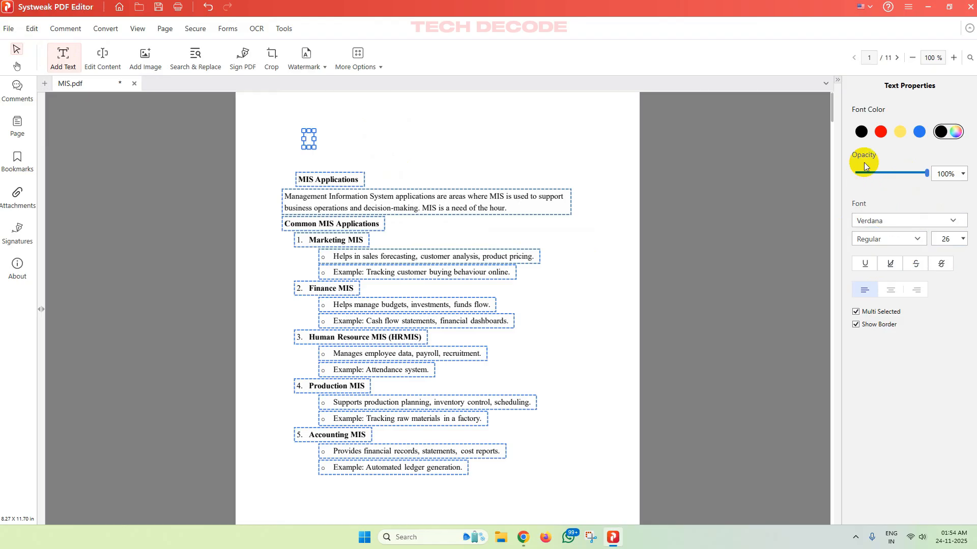
{"action": "left_click", "coordinate": [882, 134]}
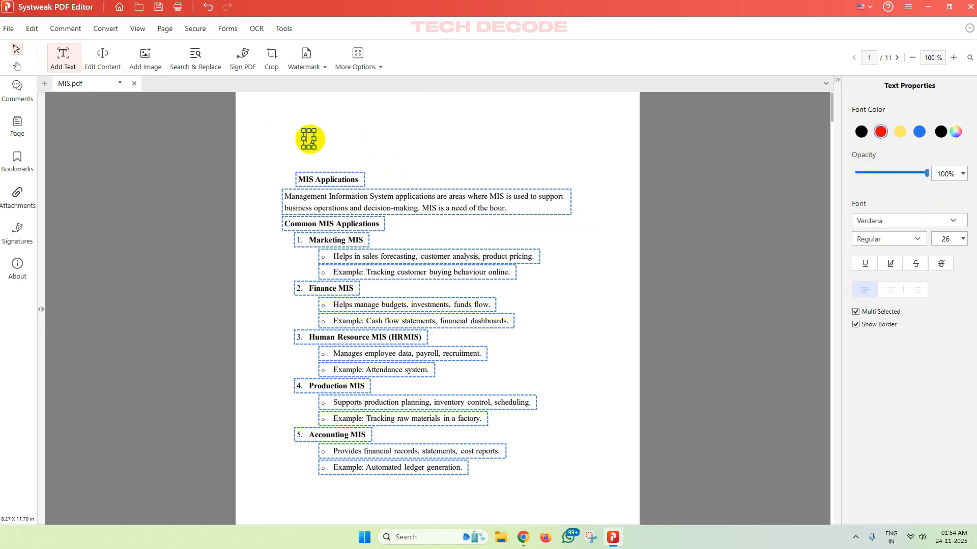
Enter the title "Management Information System" in the new text box and colour it blue
{"action": "key", "text": "ctrl+v"}
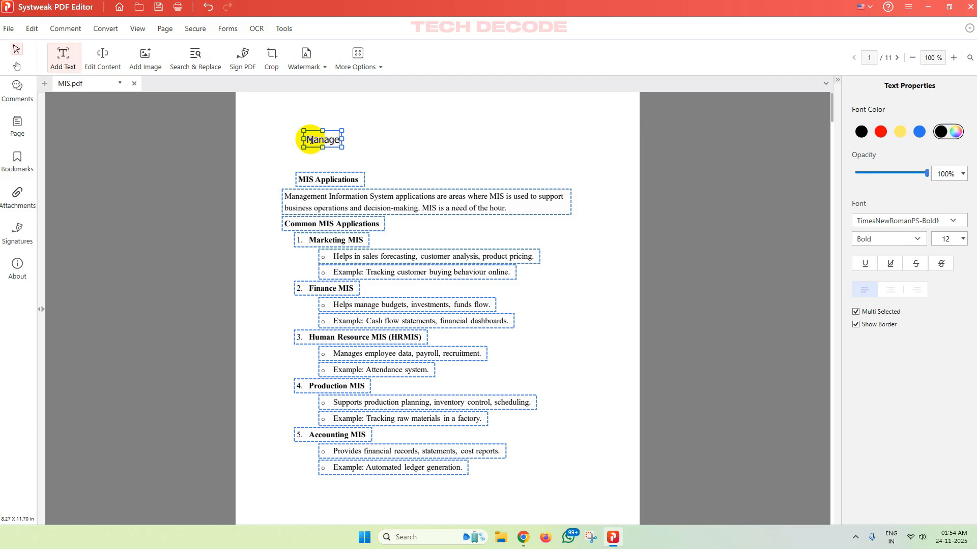
{"action": "type", "text": "tion System"}
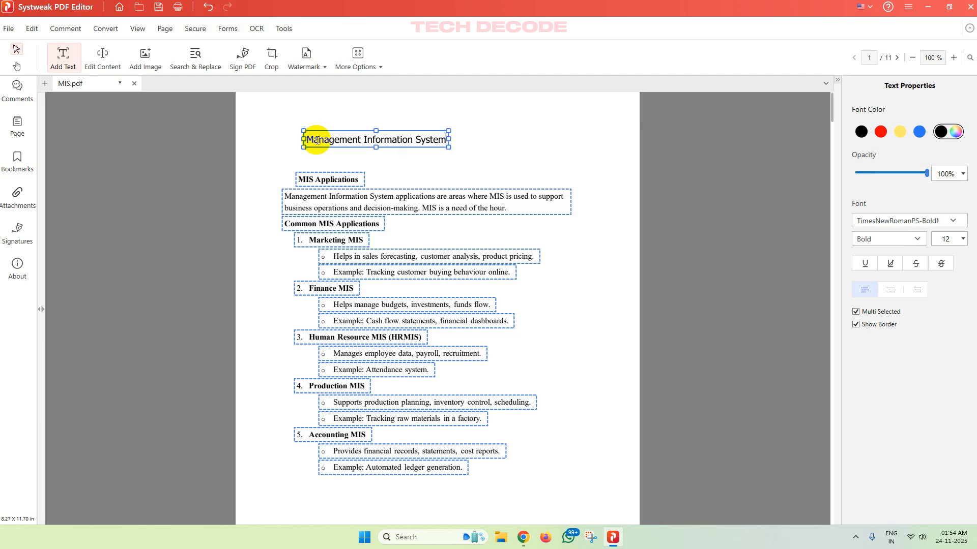
{"action": "key", "text": "ctrl+a"}
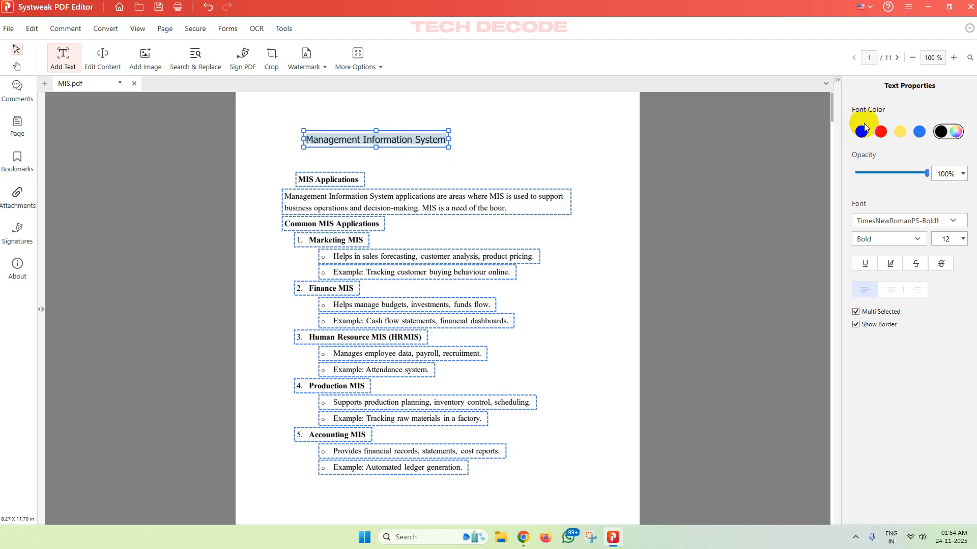
{"action": "left_click", "coordinate": [884, 133]}
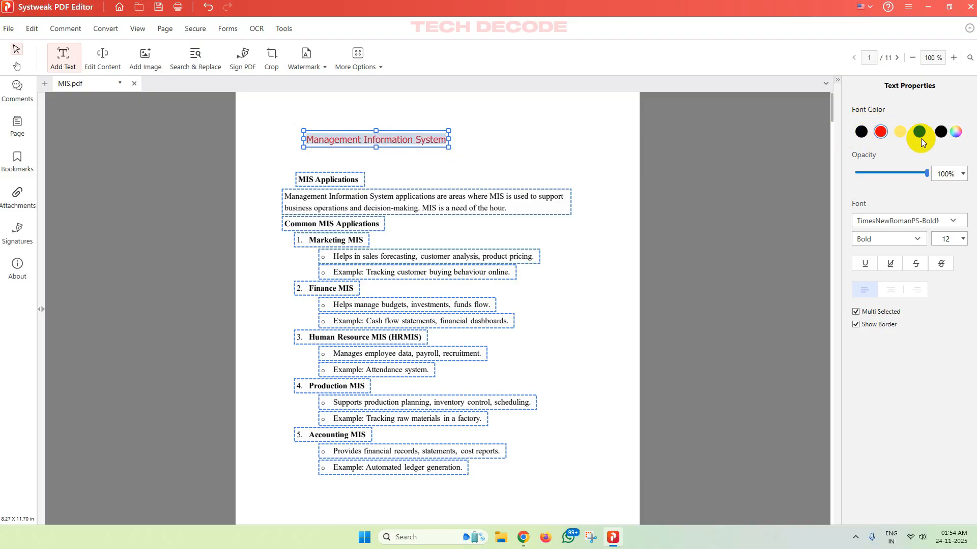
{"action": "left_click", "coordinate": [919, 132]}
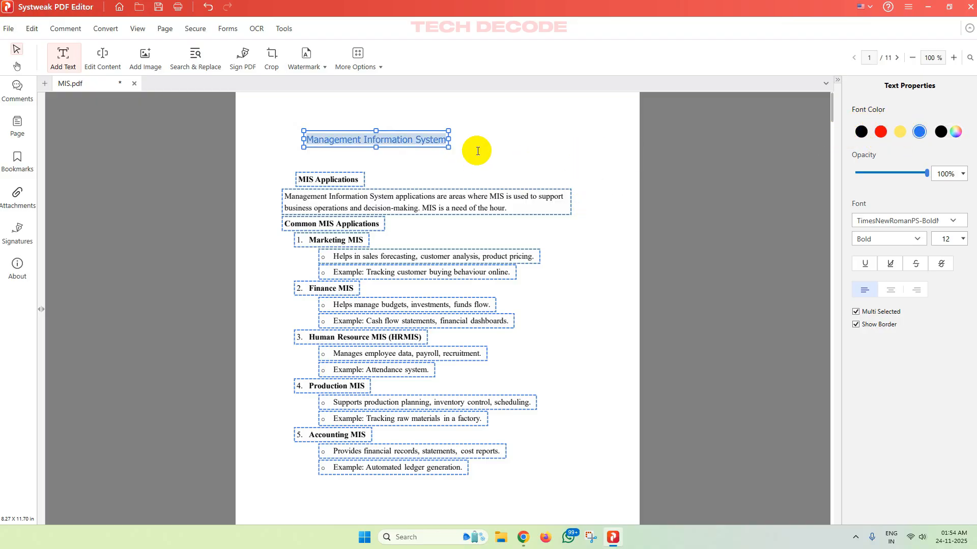
{"action": "left_click", "coordinate": [677, 165]}
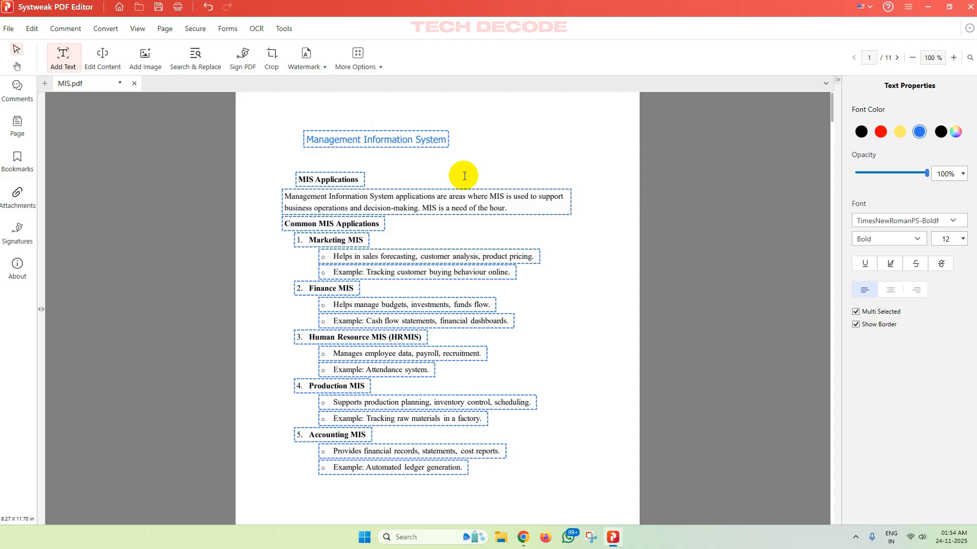
Edit the paragraph under "MIS Applications", replacing its opening line up to "business operations" with "The theory of MIS"
{"action": "left_click", "coordinate": [100, 57]}
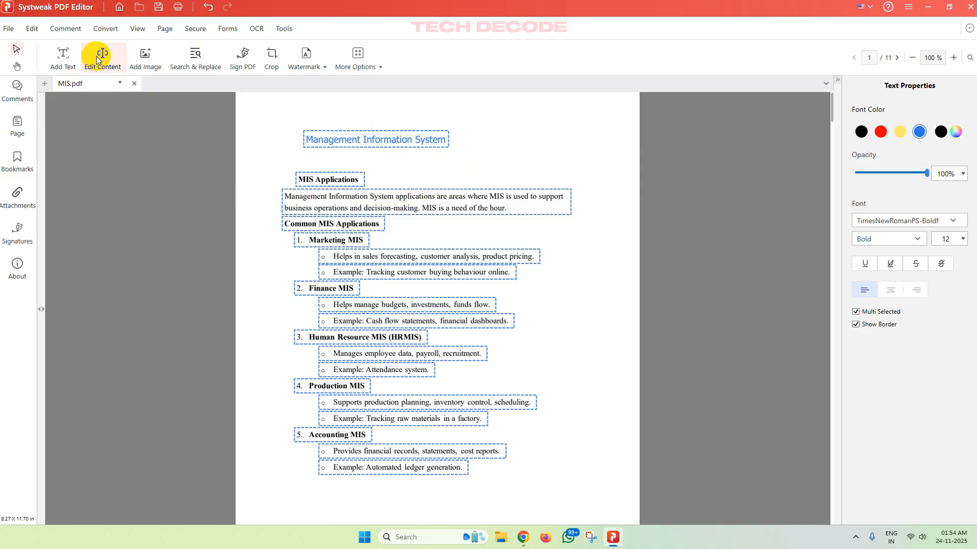
{"action": "left_click", "coordinate": [286, 195]}
{"action": "left_click_drag", "start_coordinate": [286, 195], "coordinate": [549, 207]}
{"action": "type", "text": "The theor"}
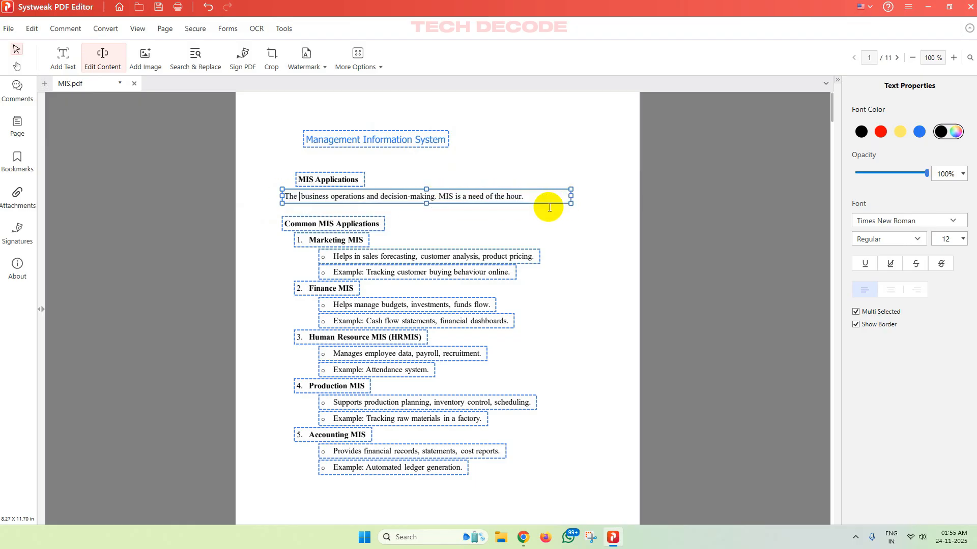
{"action": "type", "text": "y of MIS"}
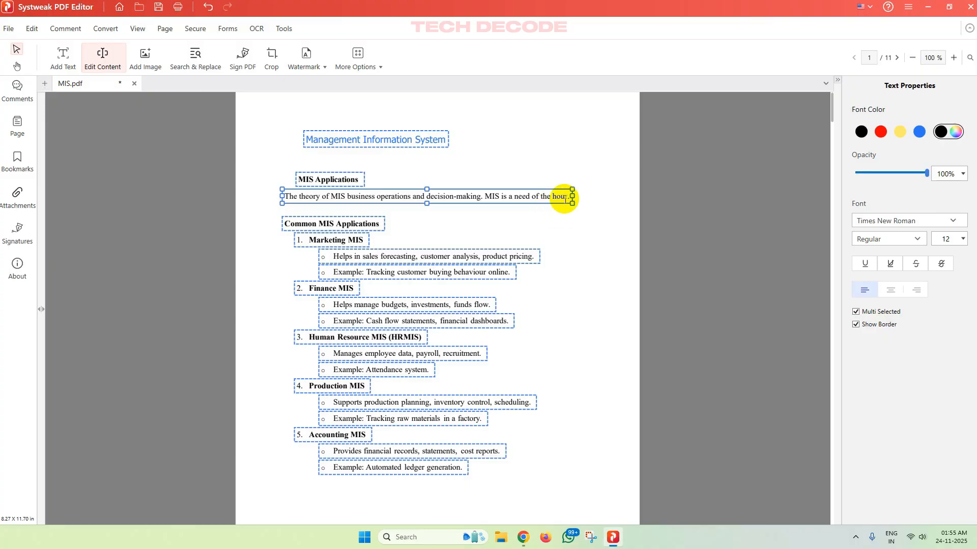
Delete the sentence "MIS is a need of the hour." from the end of the introductory paragraph
{"action": "left_click_drag", "start_coordinate": [541, 196], "coordinate": [570, 196]}
{"action": "left_click", "coordinate": [485, 196]}
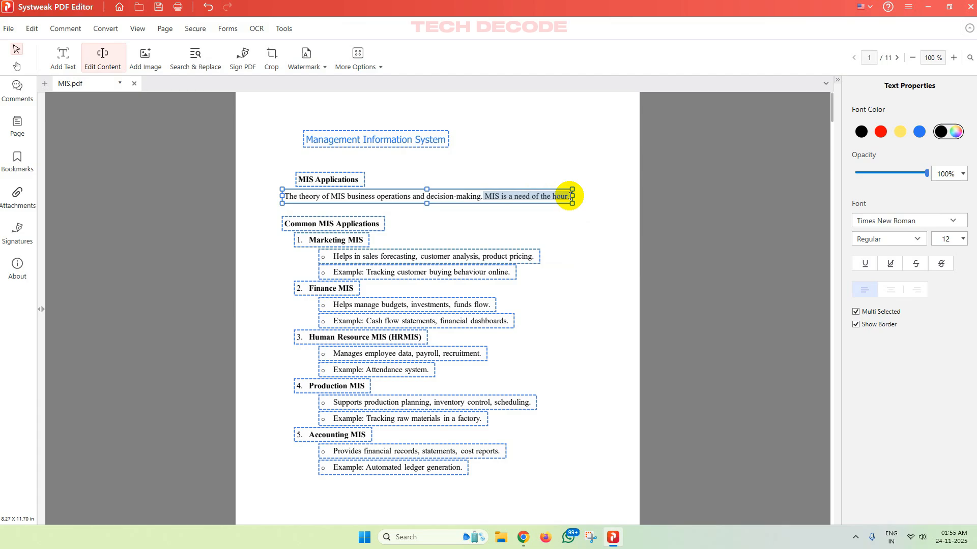
{"action": "key", "text": "Delete"}
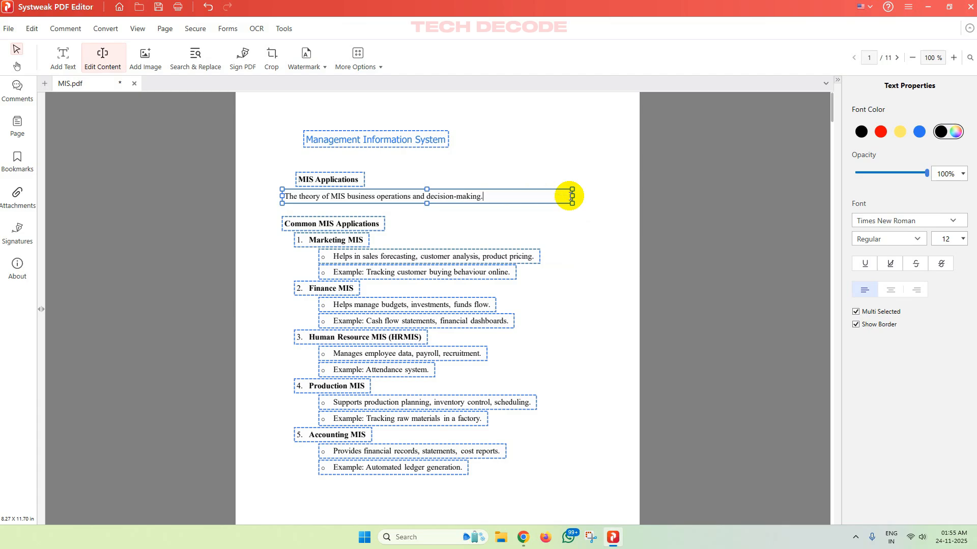
{"action": "left_click", "coordinate": [606, 182]}
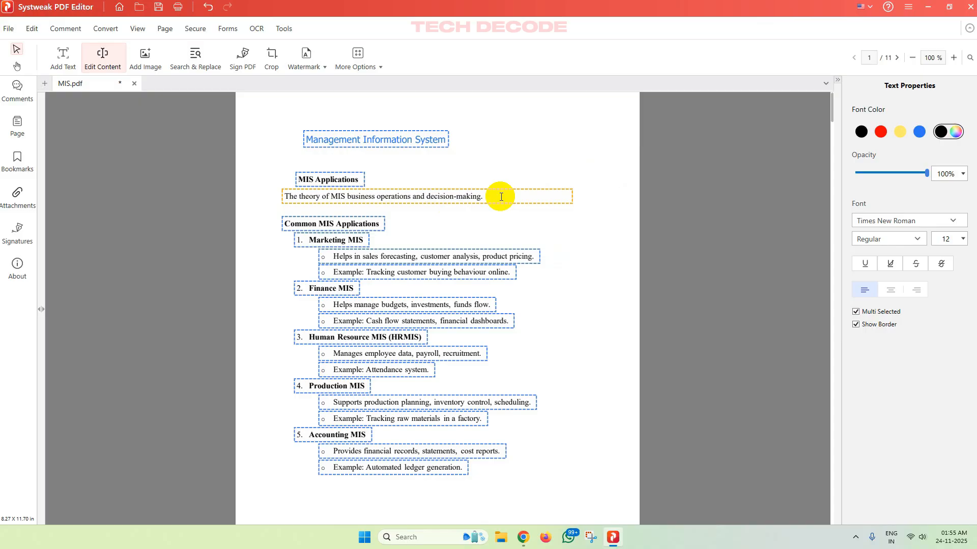
Load a picture file from the Desktop folder for insertion into the page
{"action": "left_click", "coordinate": [146, 66]}
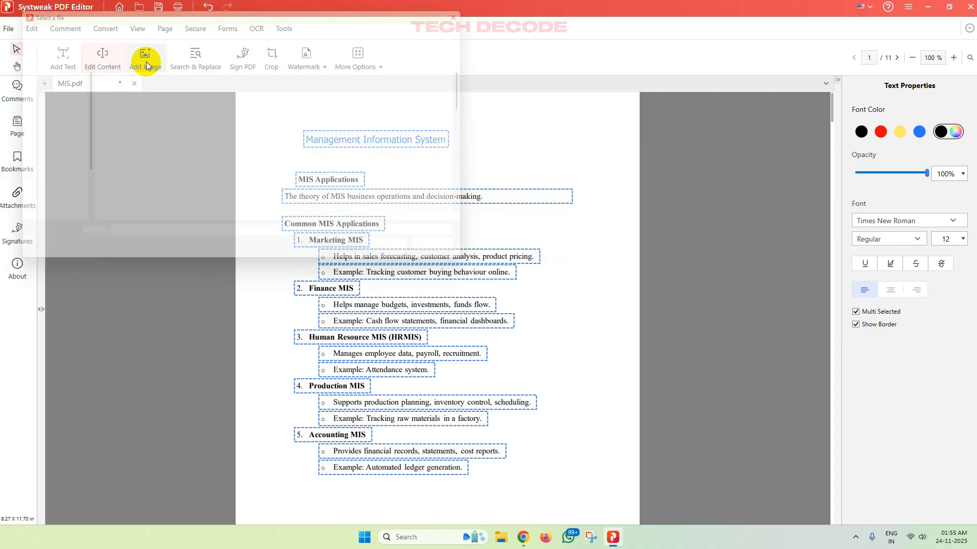
{"action": "scroll", "coordinate": [280, 142], "scroll_direction": "down", "scroll_amount": 3}
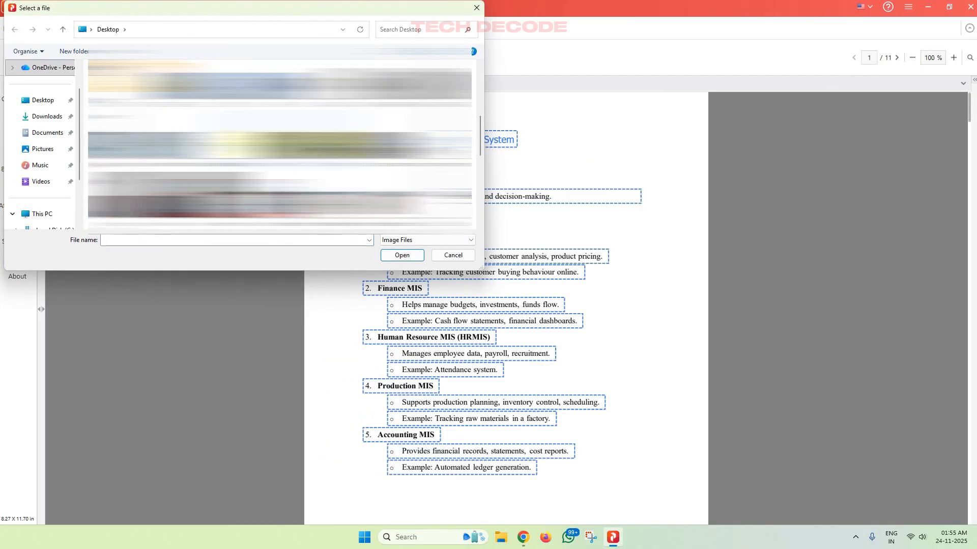
{"action": "scroll", "coordinate": [280, 143], "scroll_direction": "down", "scroll_amount": 3}
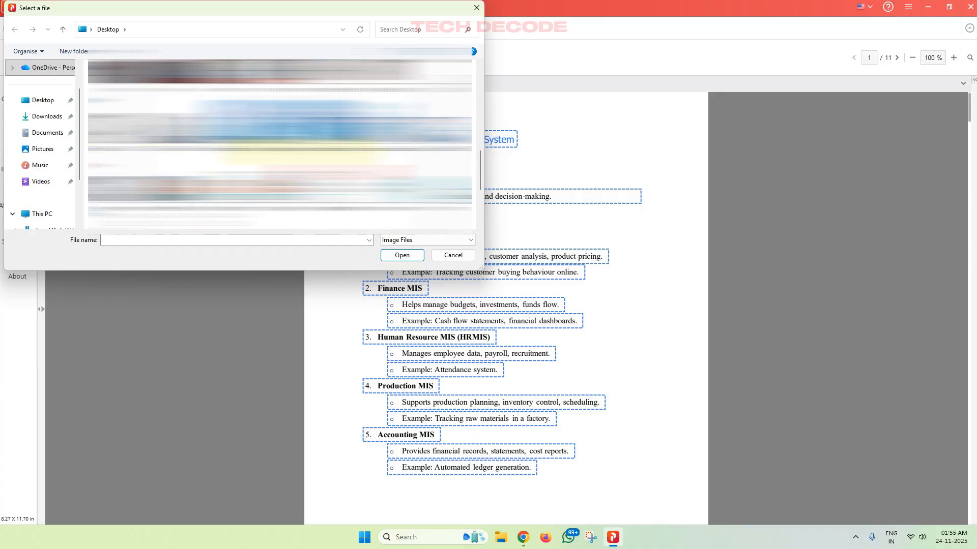
{"action": "left_click", "coordinate": [280, 125]}
{"action": "left_click", "coordinate": [402, 255]}
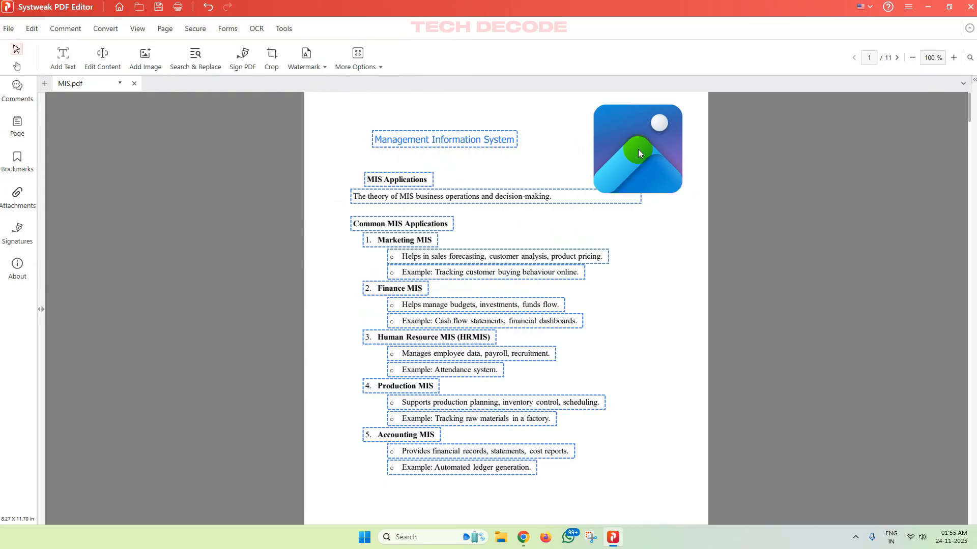
Place the picture in the page's upper-right corner and shrink it to a small logo beside the blue title
{"action": "left_click", "coordinate": [638, 149]}
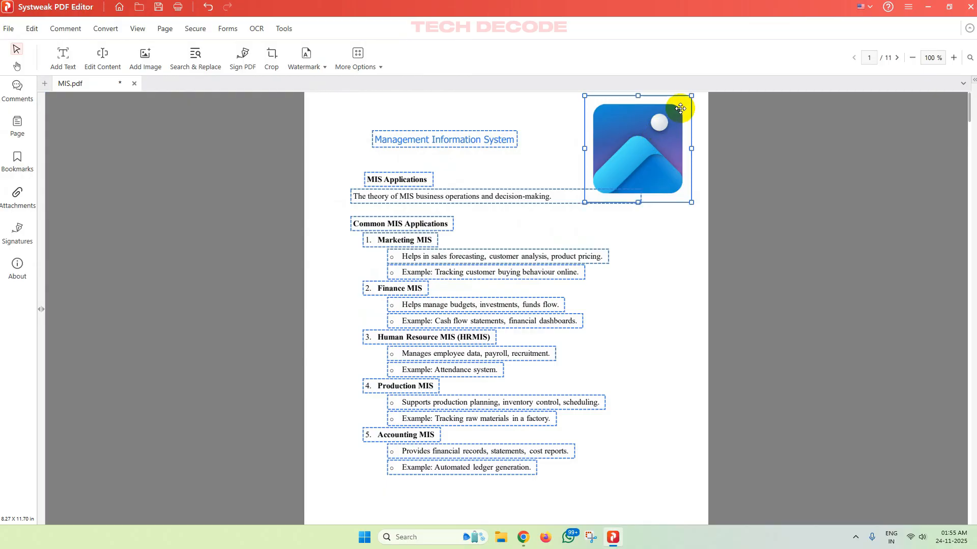
{"action": "left_click_drag", "start_coordinate": [691, 96], "coordinate": [664, 127]}
{"action": "left_click", "coordinate": [581, 142]}
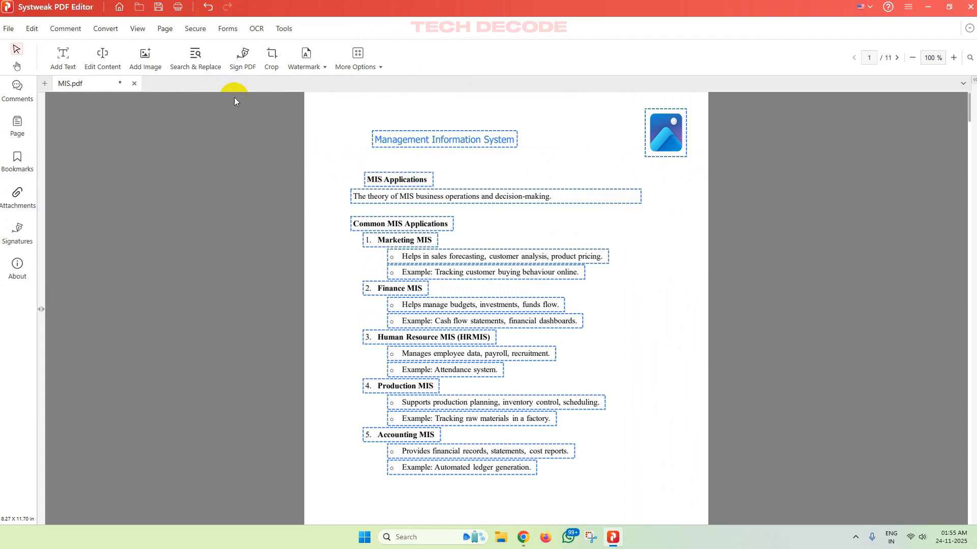
Start creating a new PDF signature and choose Draw as the signature method
{"action": "left_click", "coordinate": [247, 62]}
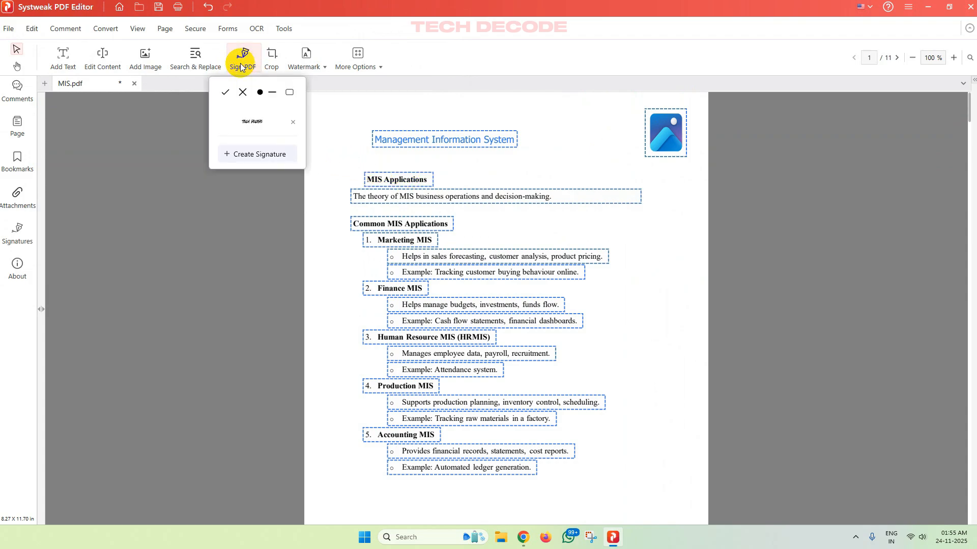
{"action": "left_click", "coordinate": [273, 154]}
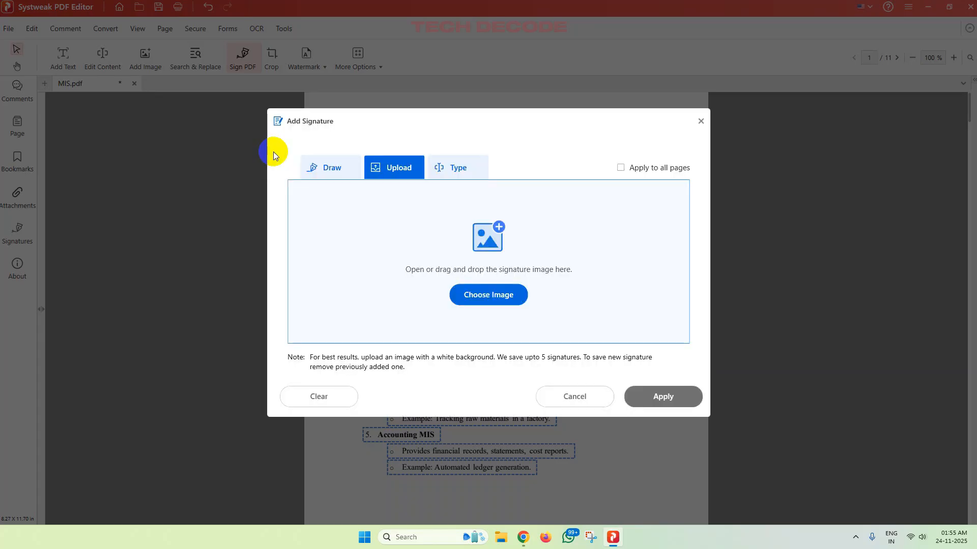
{"action": "left_click", "coordinate": [324, 168]}
{"action": "left_click", "coordinate": [400, 170]}
{"action": "left_click", "coordinate": [466, 177]}
{"action": "left_click", "coordinate": [335, 167]}
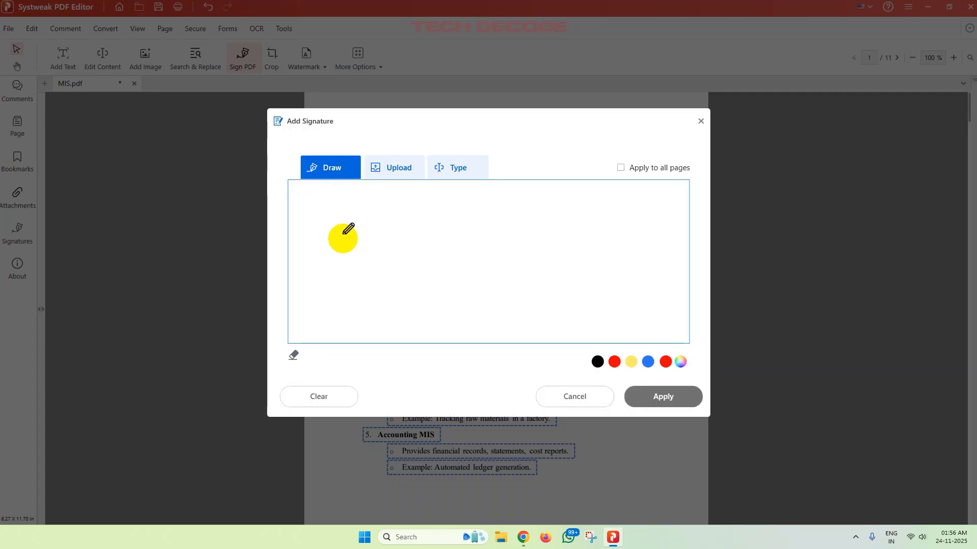
Draw a freehand signature reading "R TECH" in black in the signature area
{"action": "left_click_drag", "start_coordinate": [343, 235], "coordinate": [429, 284]}
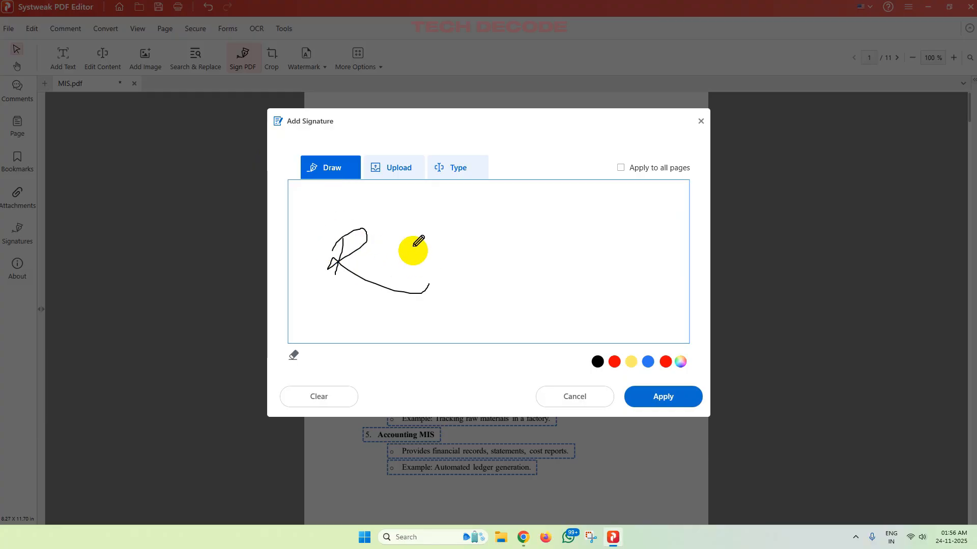
{"action": "left_click_drag", "start_coordinate": [376, 249], "coordinate": [411, 242]}
{"action": "mouse_move", "coordinate": [400, 245]}
{"action": "left_mouse_down"}
{"action": "mouse_move", "coordinate": [397, 268]}
{"action": "mouse_move", "coordinate": [414, 254]}
{"action": "left_mouse_up"}
{"action": "left_click_drag", "start_coordinate": [413, 260], "coordinate": [424, 270]}
{"action": "mouse_move", "coordinate": [402, 265]}
{"action": "left_mouse_down"}
{"action": "mouse_move", "coordinate": [429, 264]}
{"action": "mouse_move", "coordinate": [445, 287]}
{"action": "left_mouse_up"}
{"action": "left_click_drag", "start_coordinate": [445, 274], "coordinate": [466, 271]}
{"action": "left_click_drag", "start_coordinate": [466, 250], "coordinate": [466, 295]}
Apply the drawn signature and place it in the blank space below the Accounting MIS section of page 1
{"action": "left_click", "coordinate": [662, 396]}
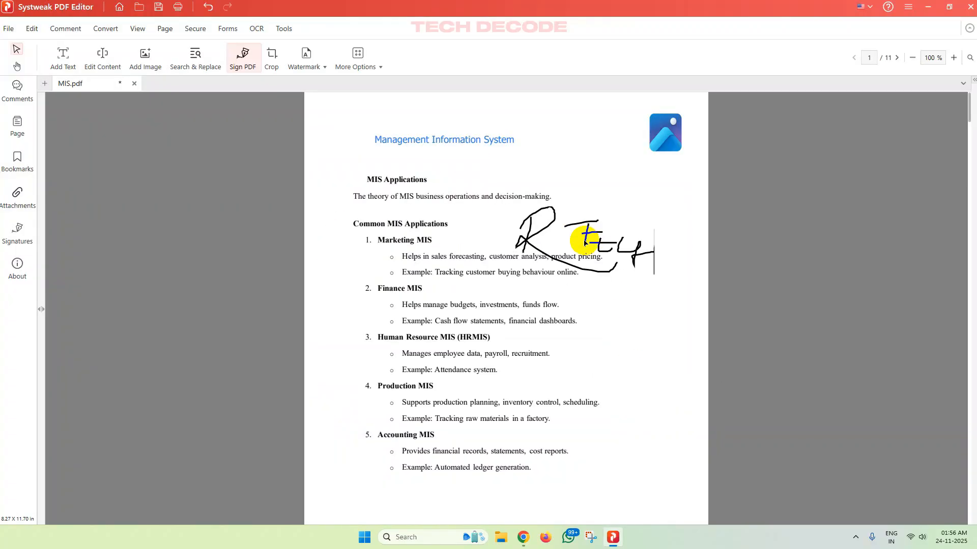
{"action": "scroll", "coordinate": [509, 315], "scroll_direction": "down", "scroll_amount": 3}
{"action": "left_click", "coordinate": [488, 412]}
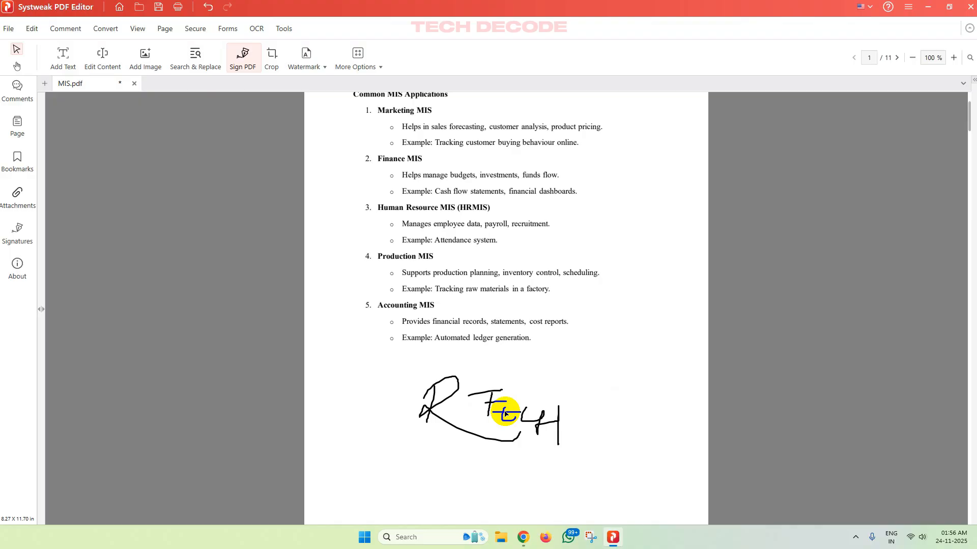
Shrink the placed signature to about half its size and move it toward the page's right side, just below the list
{"action": "left_click", "coordinate": [506, 415]}
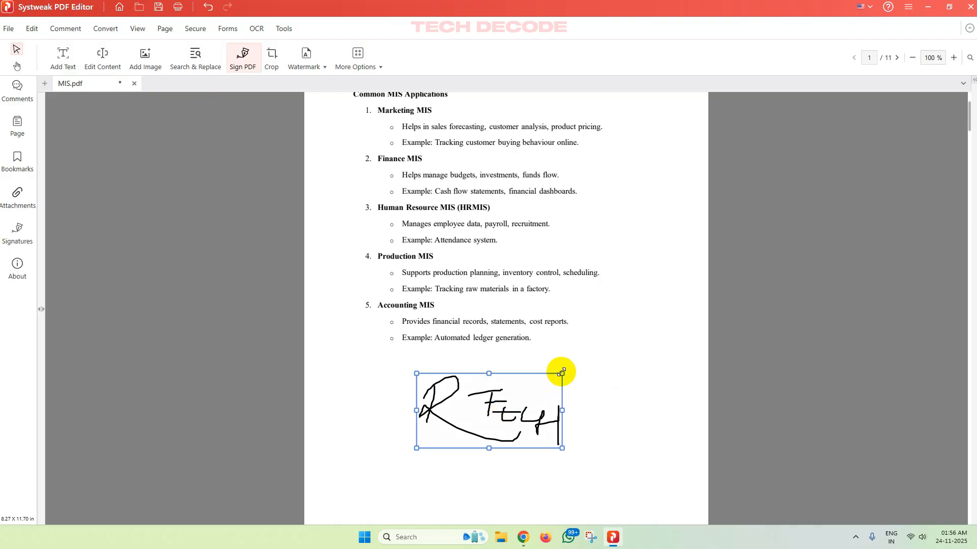
{"action": "left_click_drag", "start_coordinate": [562, 373], "coordinate": [498, 405]}
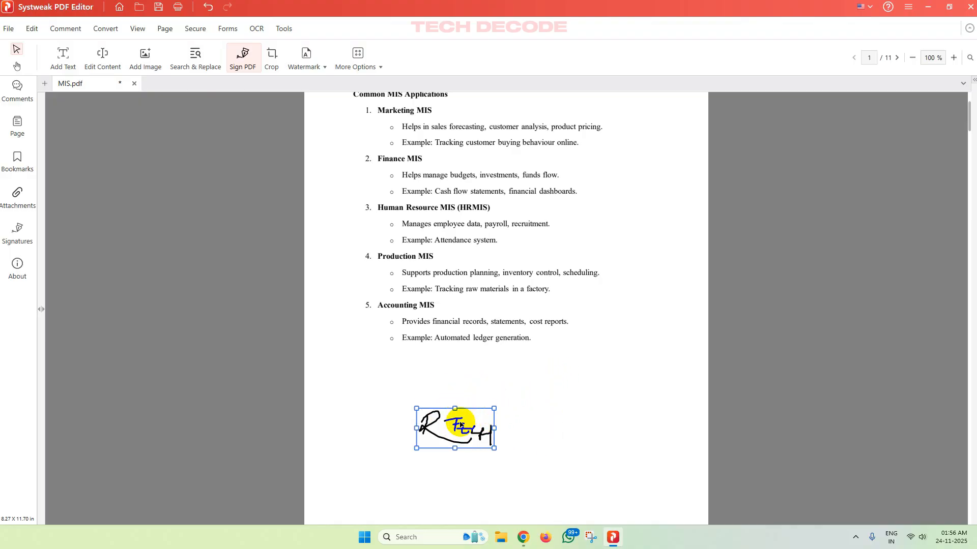
{"action": "left_click_drag", "start_coordinate": [448, 422], "coordinate": [600, 382]}
{"action": "left_click", "coordinate": [532, 390]}
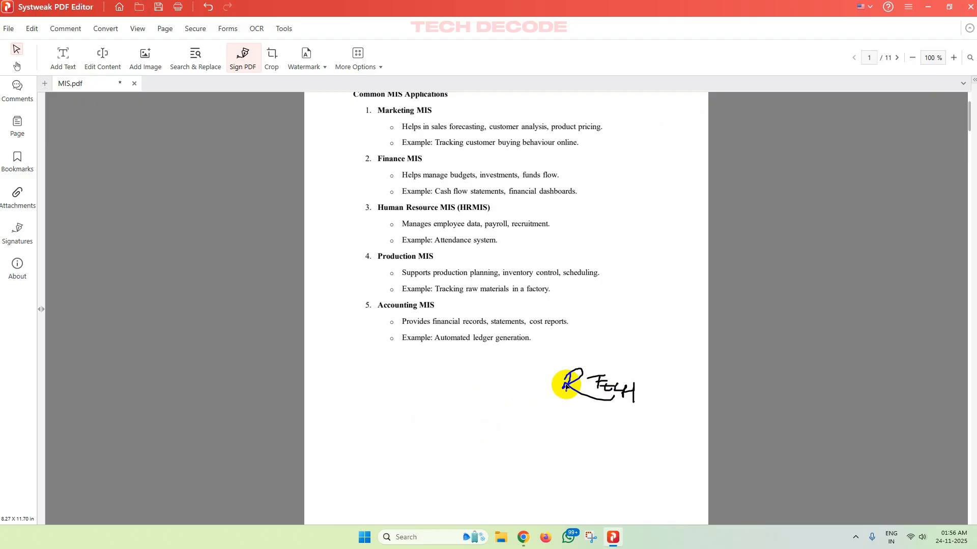
Start adding a watermark to MIS.pdf and keep the page range at All Pages
{"action": "left_click", "coordinate": [312, 69]}
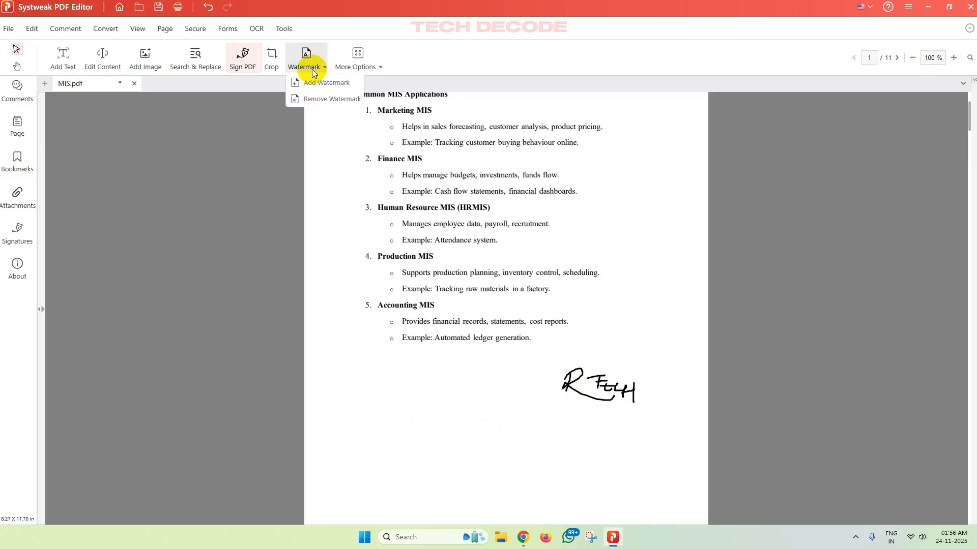
{"action": "left_click", "coordinate": [343, 85]}
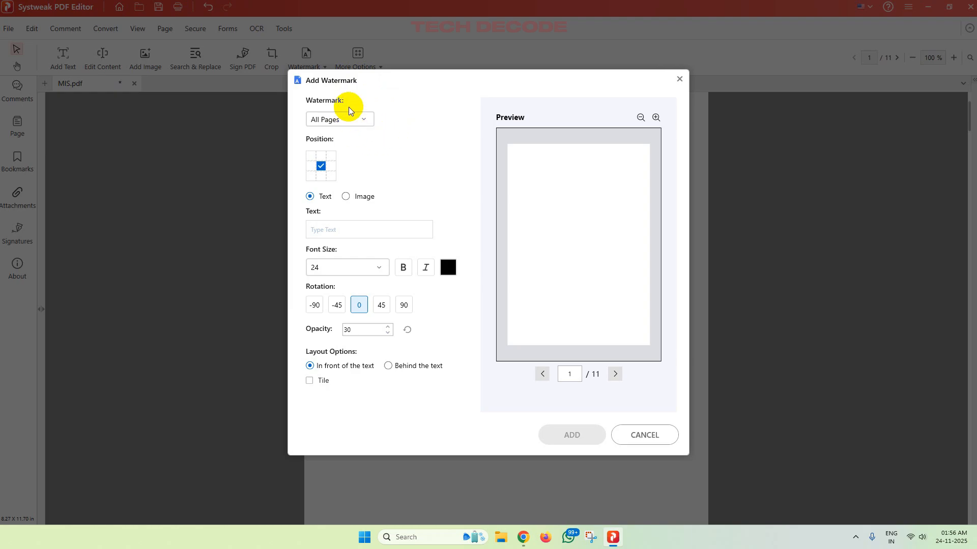
{"action": "left_click", "coordinate": [346, 121]}
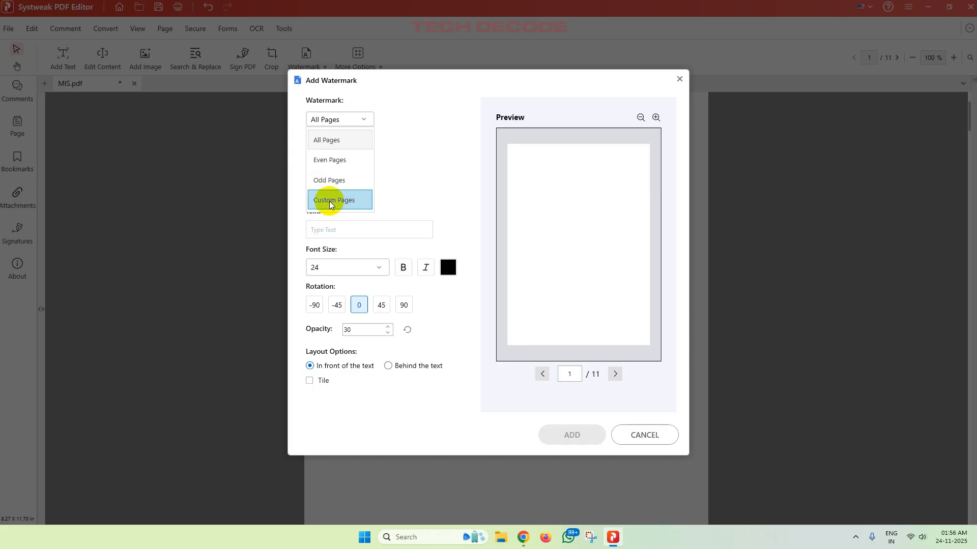
{"action": "left_click", "coordinate": [402, 193]}
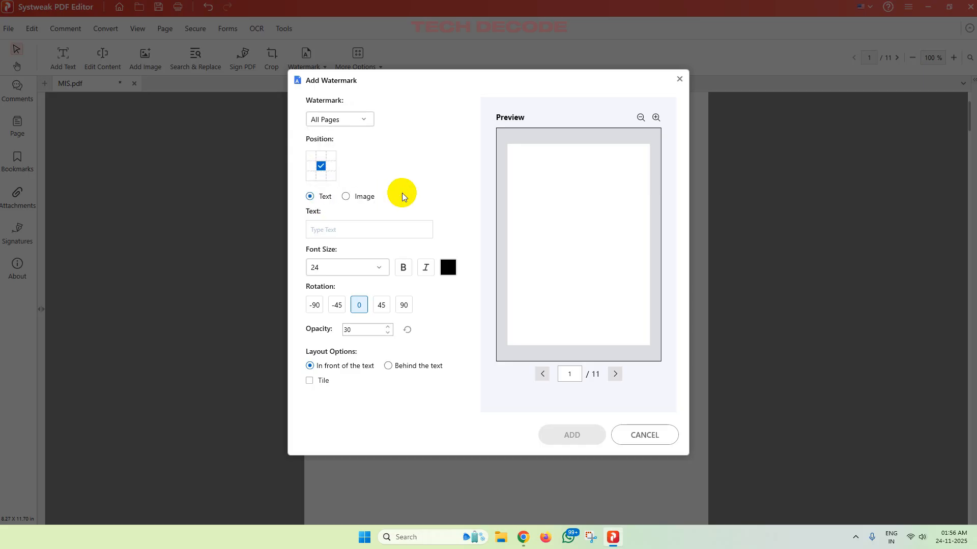
Try the different watermark positions around the page grid and return to the centre position
{"action": "left_click", "coordinate": [308, 155]}
{"action": "left_click", "coordinate": [320, 156]}
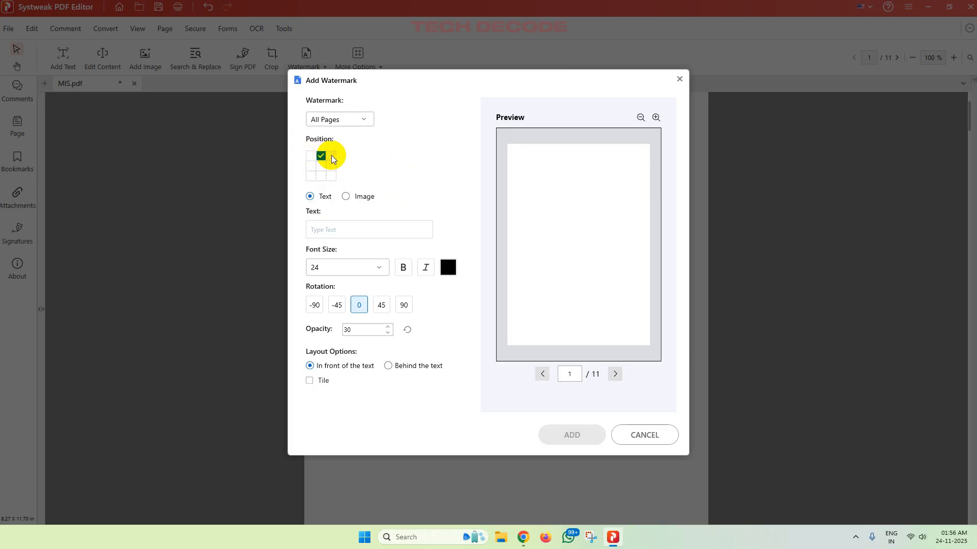
{"action": "left_click", "coordinate": [332, 156]}
{"action": "left_click", "coordinate": [331, 167]}
{"action": "left_click", "coordinate": [331, 176]}
{"action": "left_click", "coordinate": [320, 176]}
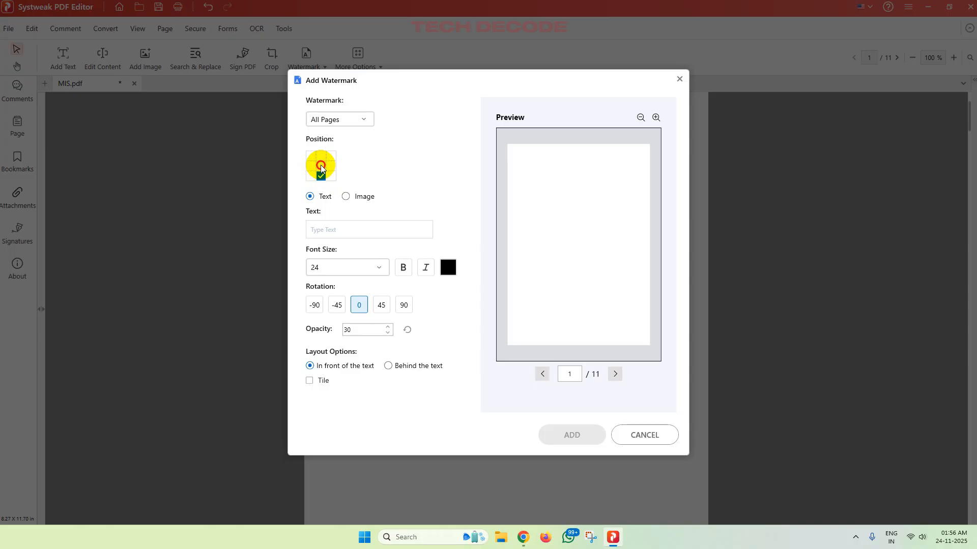
{"action": "left_click", "coordinate": [311, 166]}
{"action": "left_click", "coordinate": [320, 166]}
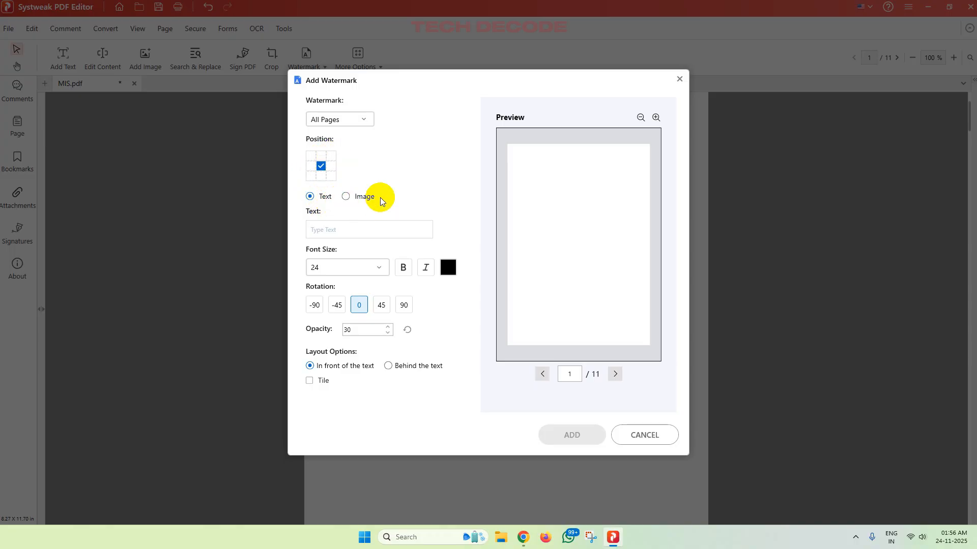
Enter "texh decode" as the watermark text and set its font size to 26
{"action": "left_click", "coordinate": [354, 232]}
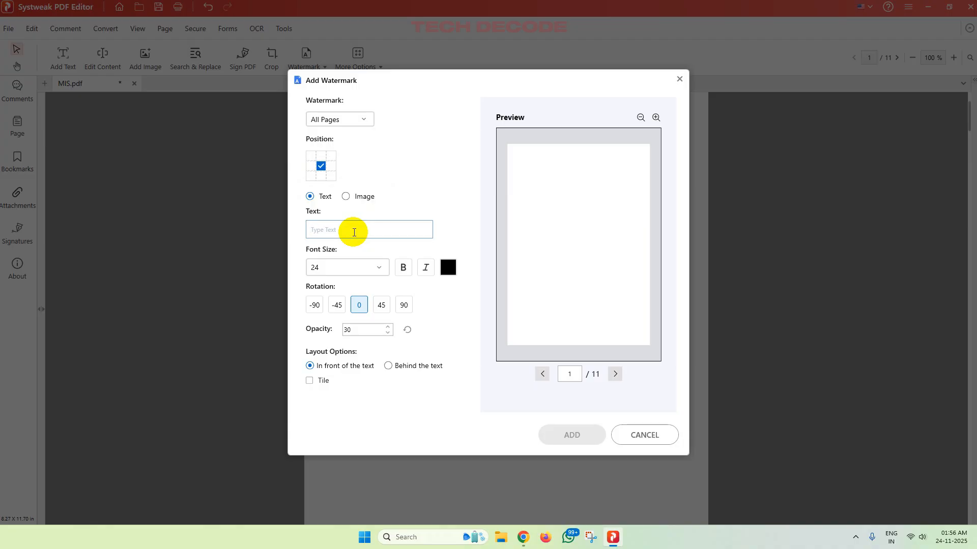
{"action": "type", "text": "tex"}
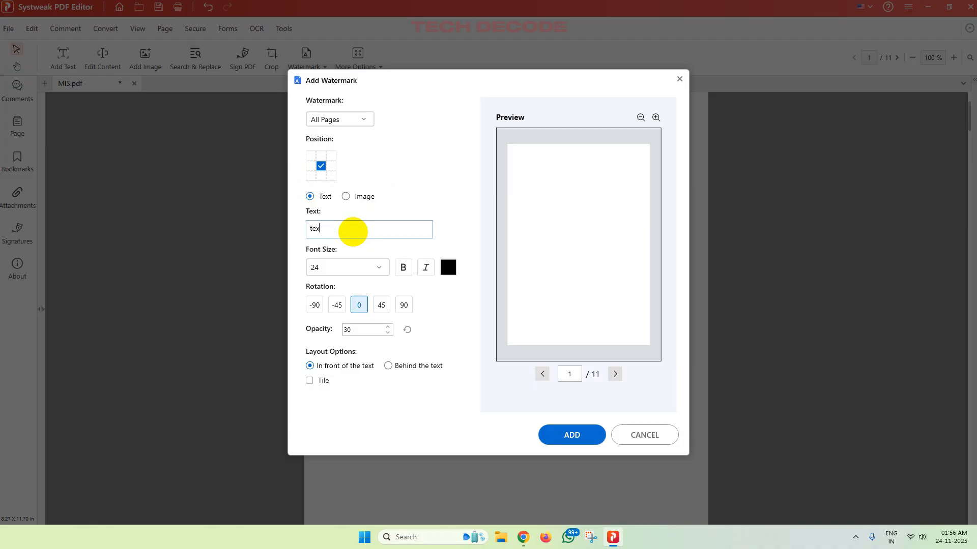
{"action": "type", "text": "h decode"}
{"action": "left_click", "coordinate": [376, 267]}
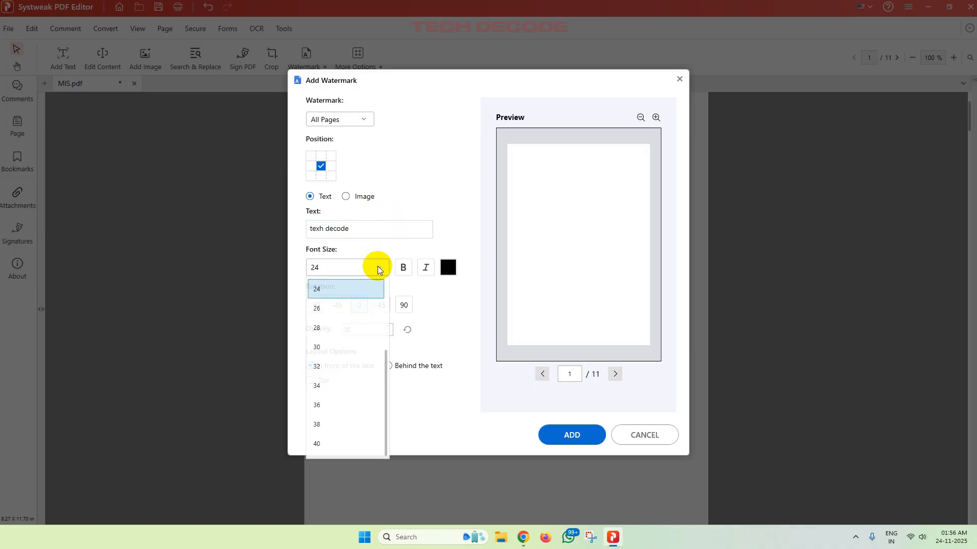
{"action": "scroll", "coordinate": [349, 342], "scroll_direction": "up", "scroll_amount": 1}
{"action": "left_click", "coordinate": [337, 325]}
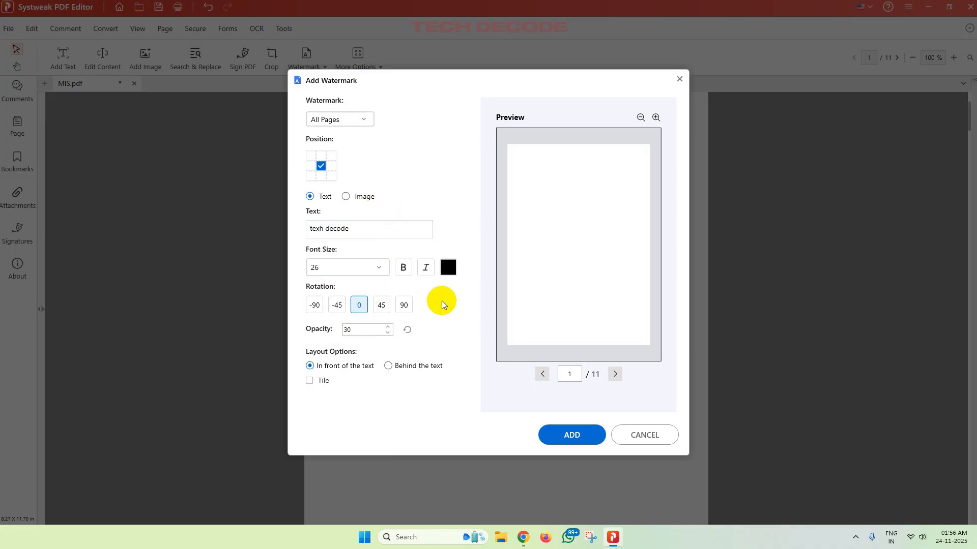
Set the watermark colour to blue and its opacity to 25, then add it to the document and check it on page 1
{"action": "left_click", "coordinate": [447, 267]}
{"action": "left_click", "coordinate": [494, 195]}
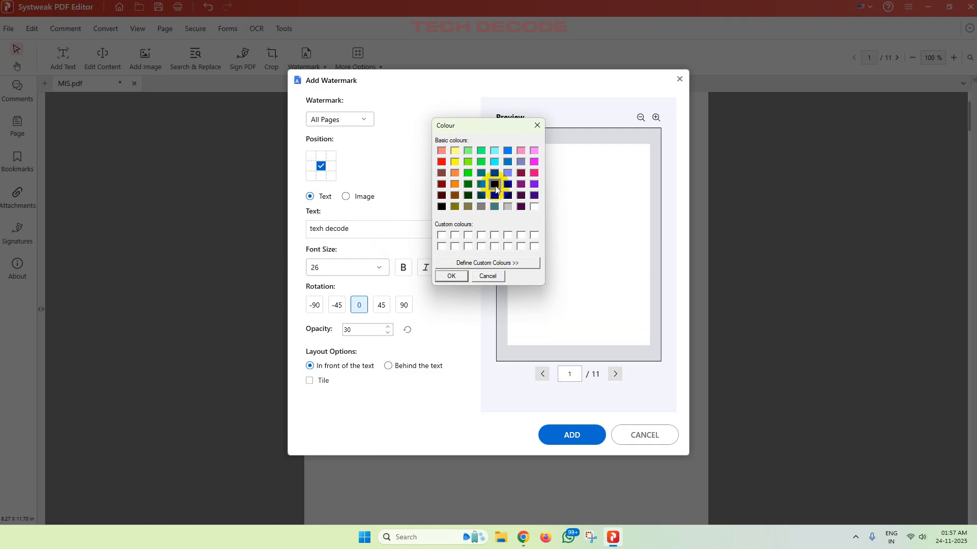
{"action": "left_click", "coordinate": [451, 275]}
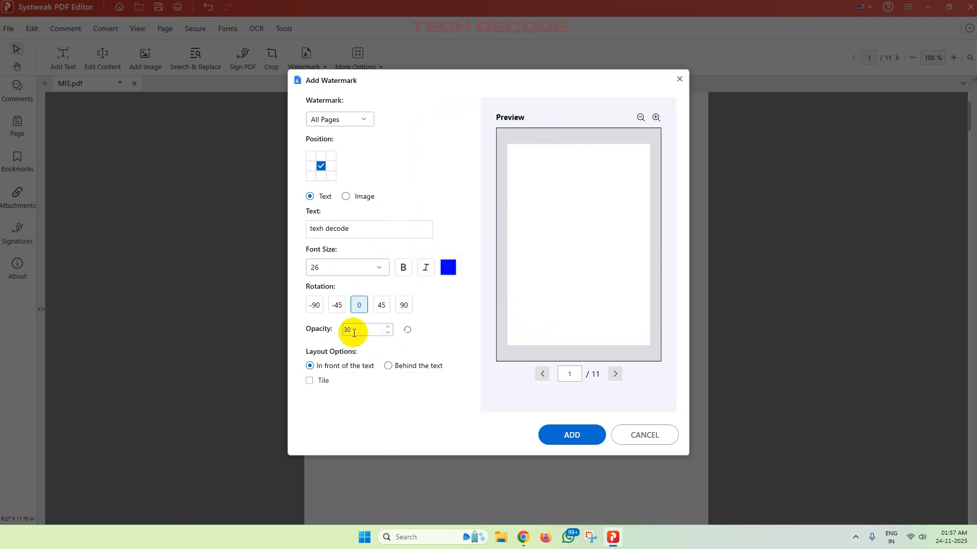
{"action": "left_click_drag", "start_coordinate": [356, 330], "coordinate": [335, 335]}
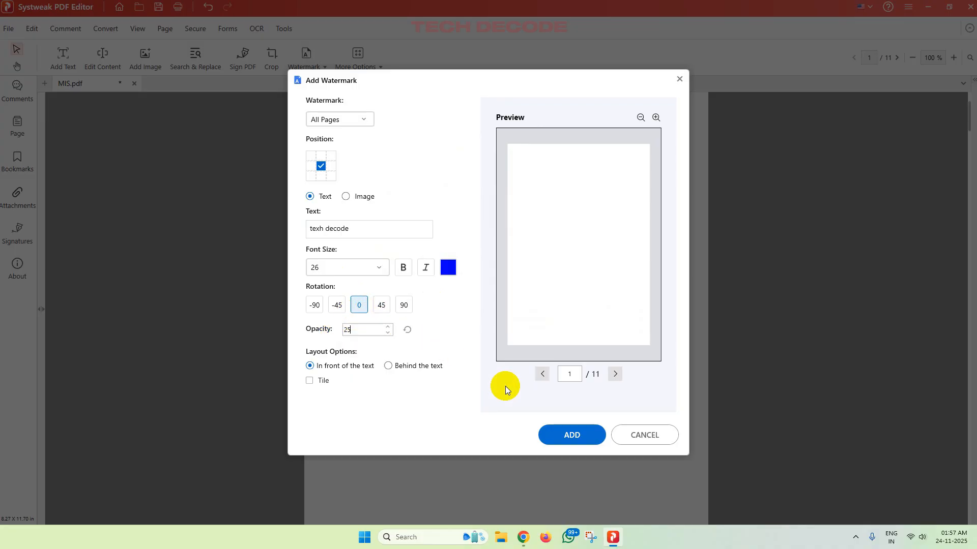
{"action": "left_click", "coordinate": [571, 436]}
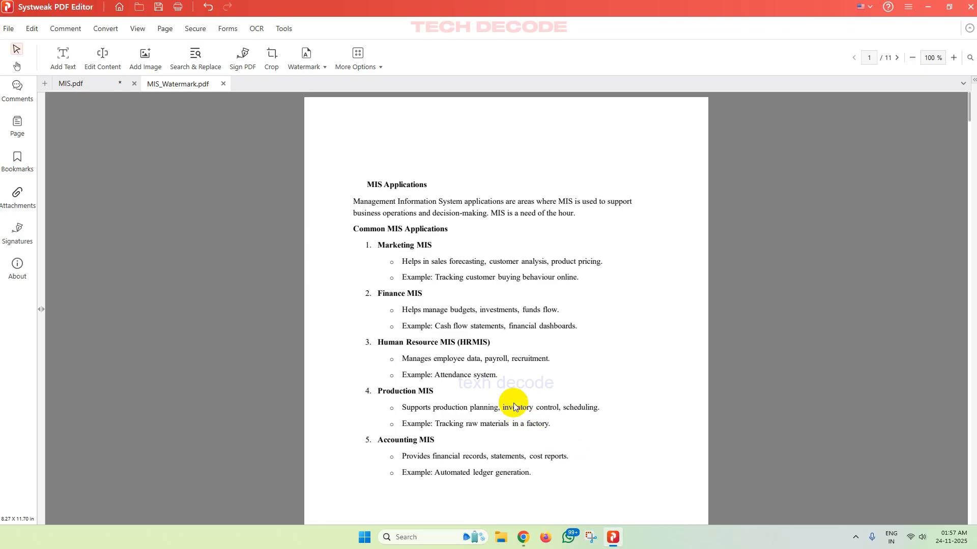
{"action": "scroll", "coordinate": [508, 388], "scroll_direction": "up", "scroll_amount": 5}
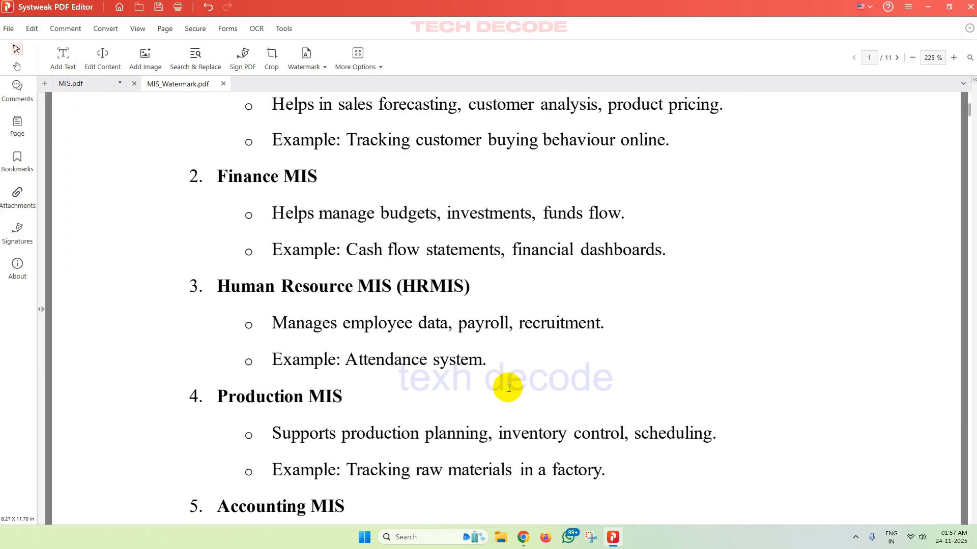
{"action": "left_click_drag", "start_coordinate": [399, 379], "coordinate": [605, 386]}
{"action": "scroll", "coordinate": [605, 386], "scroll_direction": "down", "scroll_amount": 5}
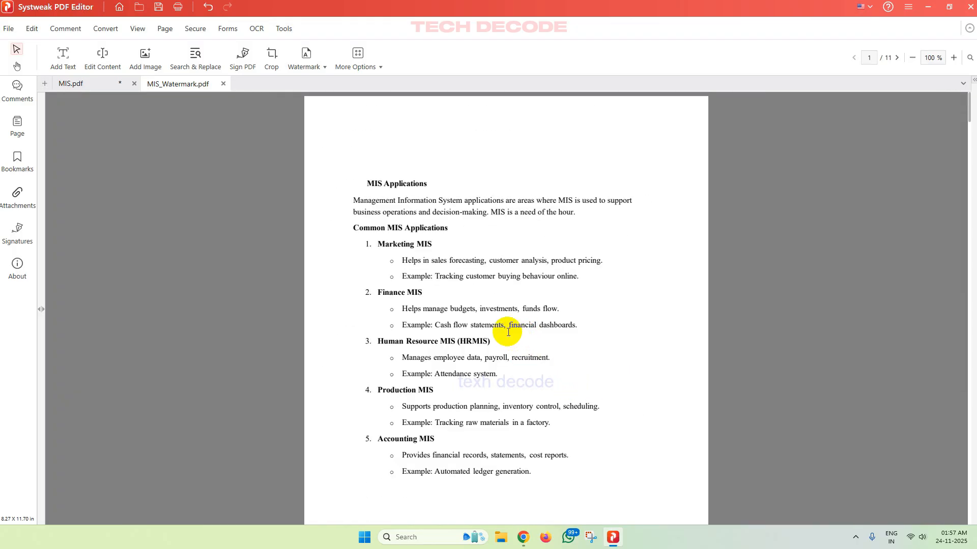
Add a blue note "add notes here" beside Marketing MIS and a red note "the file is important" beside Finance MIS
{"action": "left_click", "coordinate": [367, 66]}
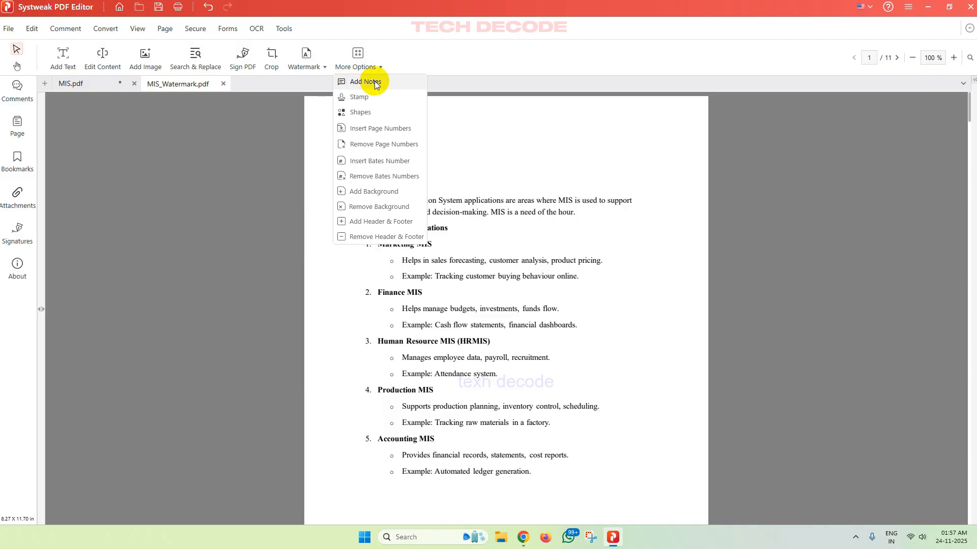
{"action": "left_click", "coordinate": [372, 81]}
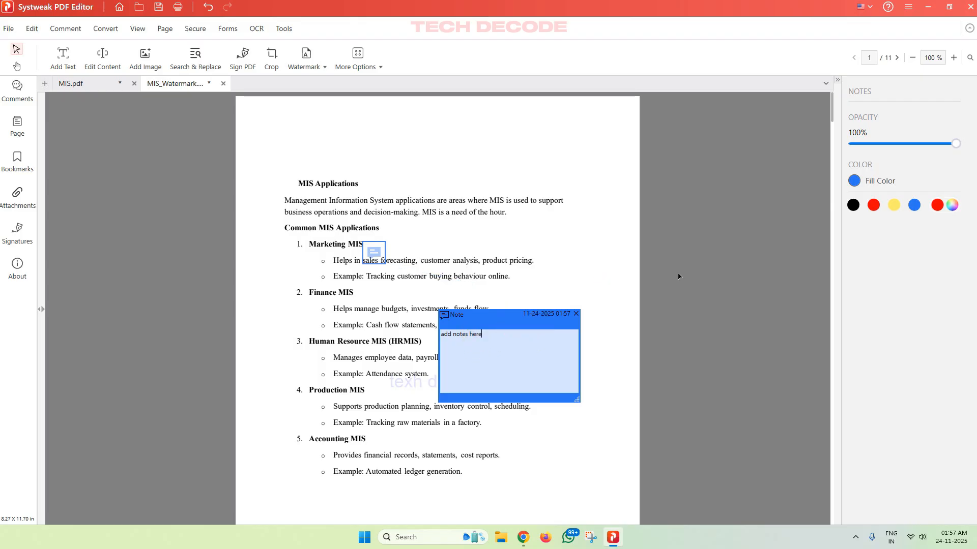
{"action": "left_click", "coordinate": [866, 209]}
{"action": "left_click", "coordinate": [364, 298]}
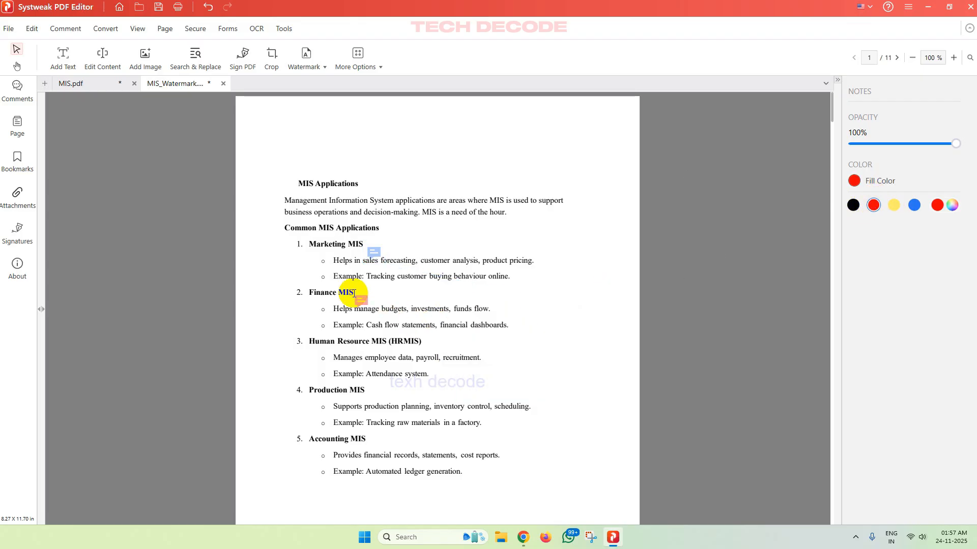
{"action": "type", "text": "the file is important"}
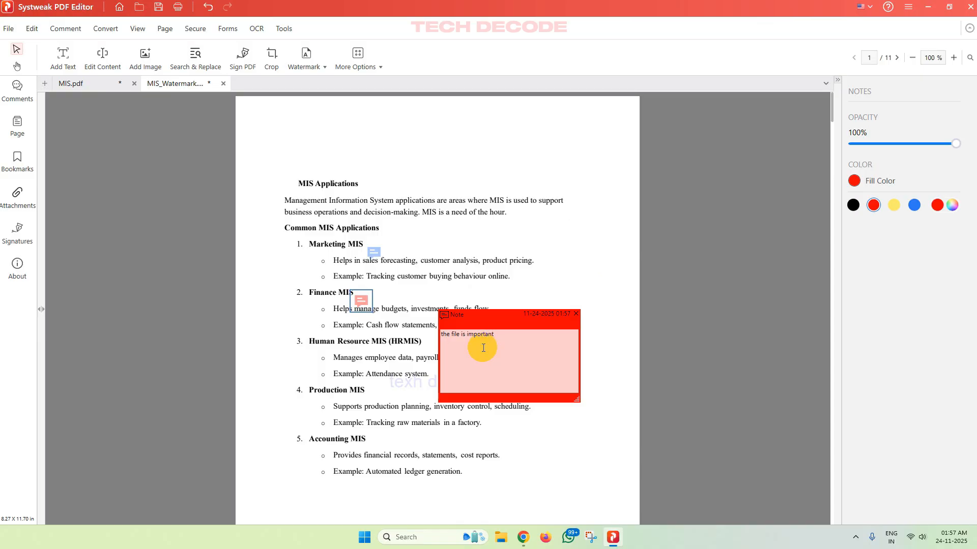
{"action": "left_click", "coordinate": [755, 357]}
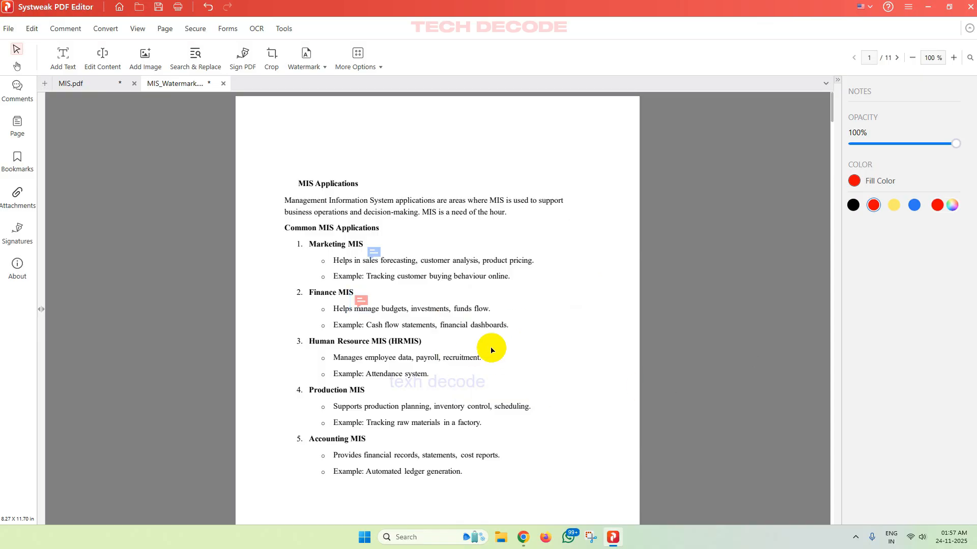
Place a Draft stamp in the blank space below the Accounting MIS section on page 1
{"action": "left_click", "coordinate": [377, 68]}
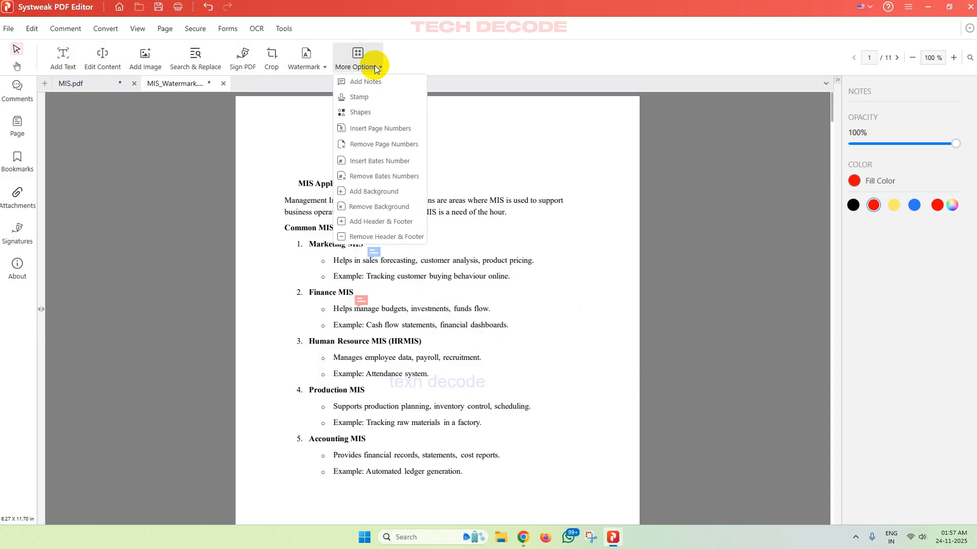
{"action": "left_click", "coordinate": [377, 96]}
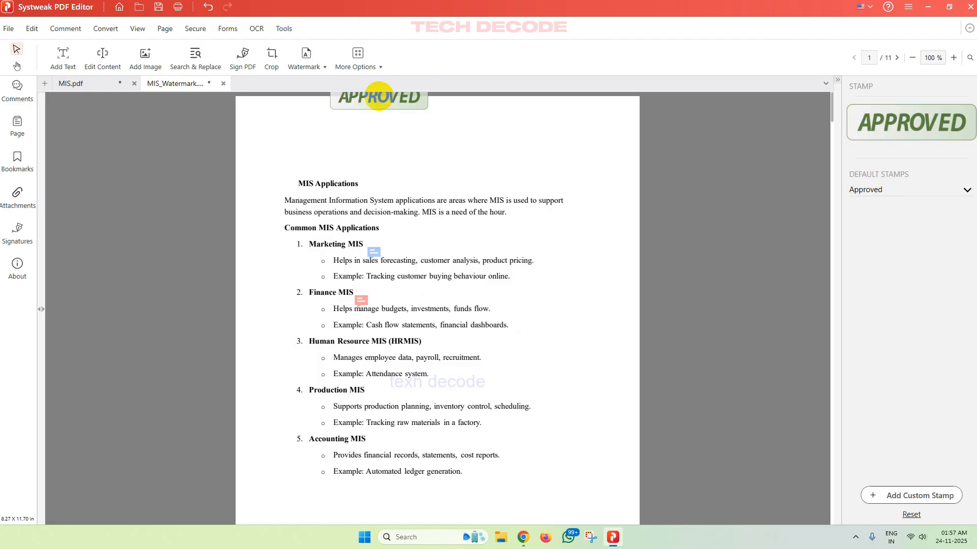
{"action": "left_click", "coordinate": [909, 192]}
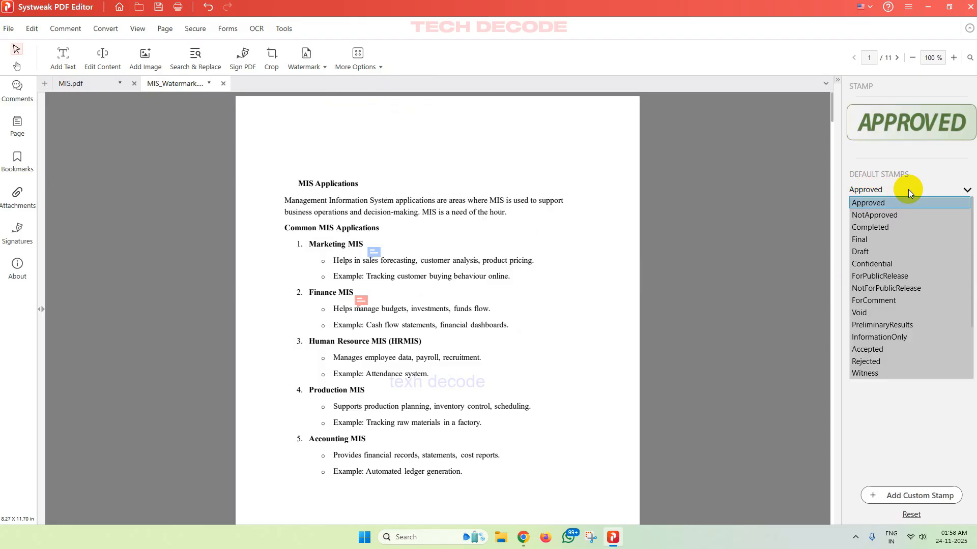
{"action": "left_click", "coordinate": [879, 251]}
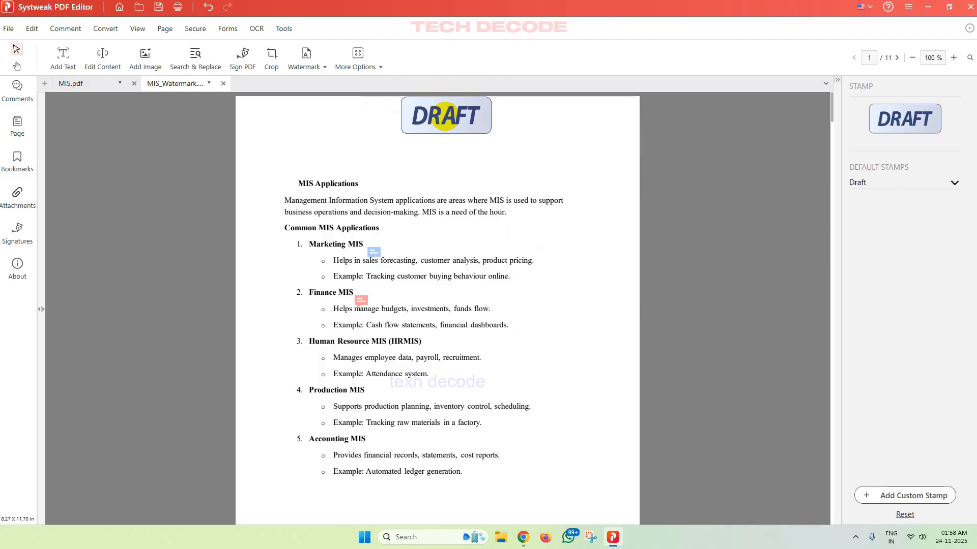
{"action": "scroll", "coordinate": [383, 155], "scroll_direction": "down", "scroll_amount": 3}
{"action": "scroll", "coordinate": [383, 155], "scroll_direction": "down", "scroll_amount": 1}
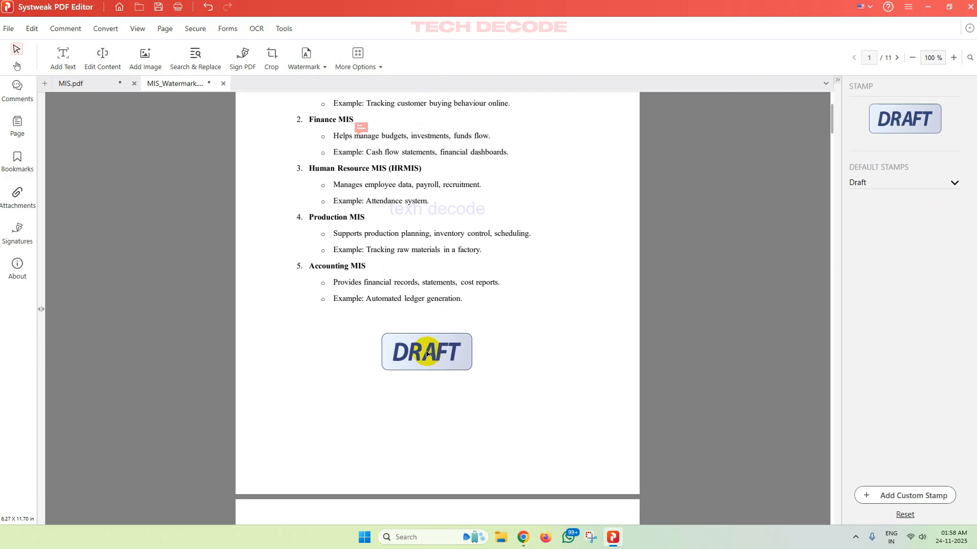
{"action": "left_click", "coordinate": [427, 354]}
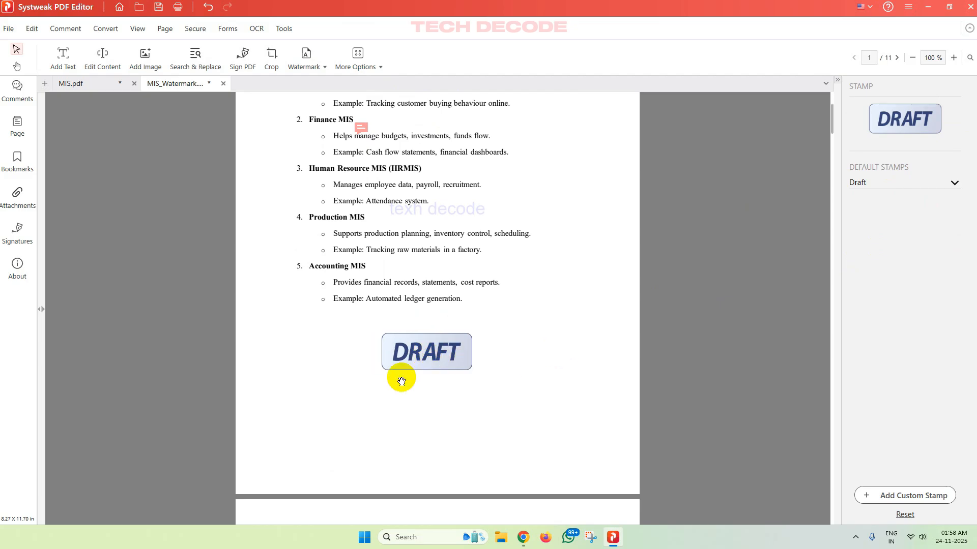
Draw a rectangle shape around the MIS Applications title at the top of page 1
{"action": "scroll", "coordinate": [594, 360], "scroll_direction": "up", "scroll_amount": 4}
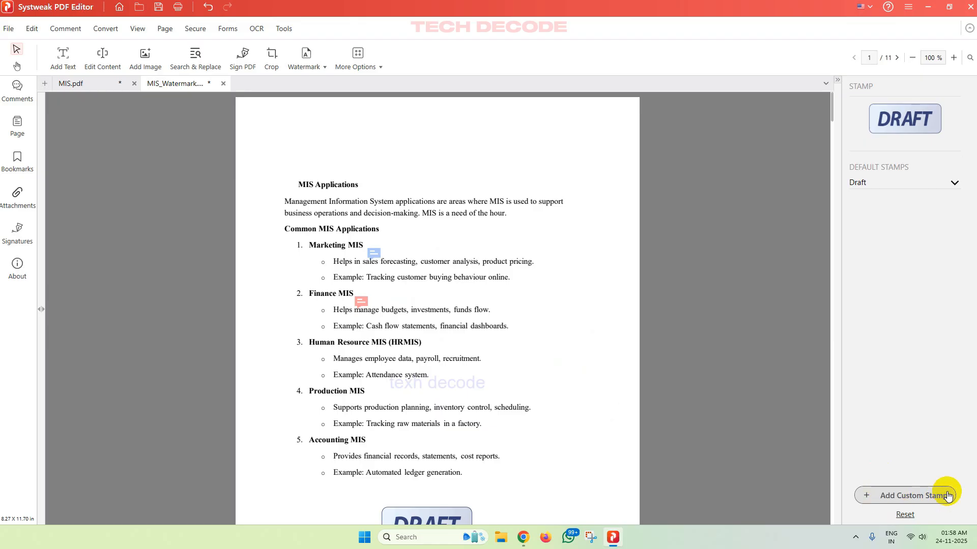
{"action": "left_click", "coordinate": [376, 68]}
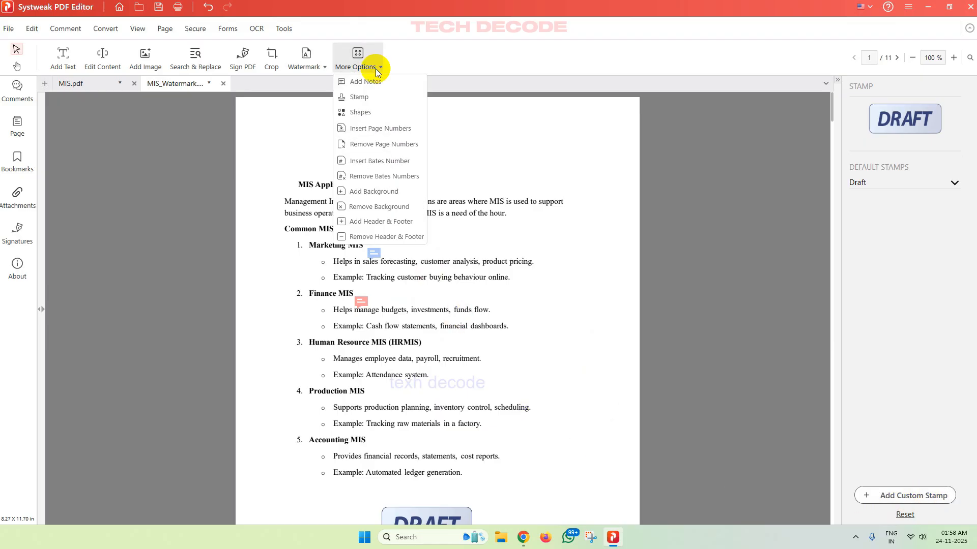
{"action": "left_click", "coordinate": [370, 112]}
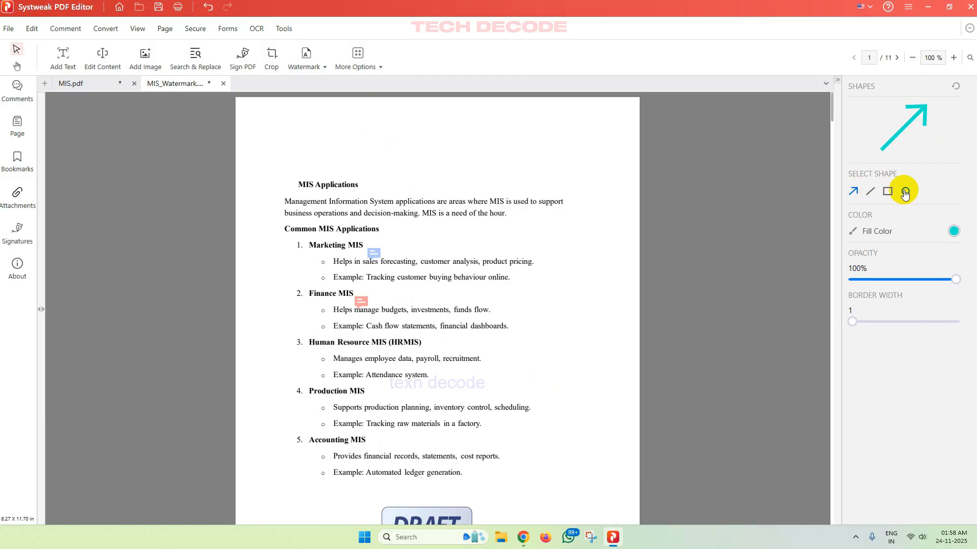
{"action": "left_click", "coordinate": [887, 191]}
{"action": "left_click_drag", "start_coordinate": [283, 171], "coordinate": [381, 194]}
{"action": "mouse_move", "coordinate": [955, 312]}
{"action": "left_mouse_down"}
{"action": "mouse_move", "coordinate": [881, 312]}
{"action": "mouse_move", "coordinate": [957, 312]}
{"action": "left_mouse_up"}
Draw an ellipse around the DRAFT stamp below the Accounting MIS section
{"action": "left_click", "coordinate": [905, 191]}
{"action": "scroll", "coordinate": [356, 381], "scroll_direction": "down", "scroll_amount": 3}
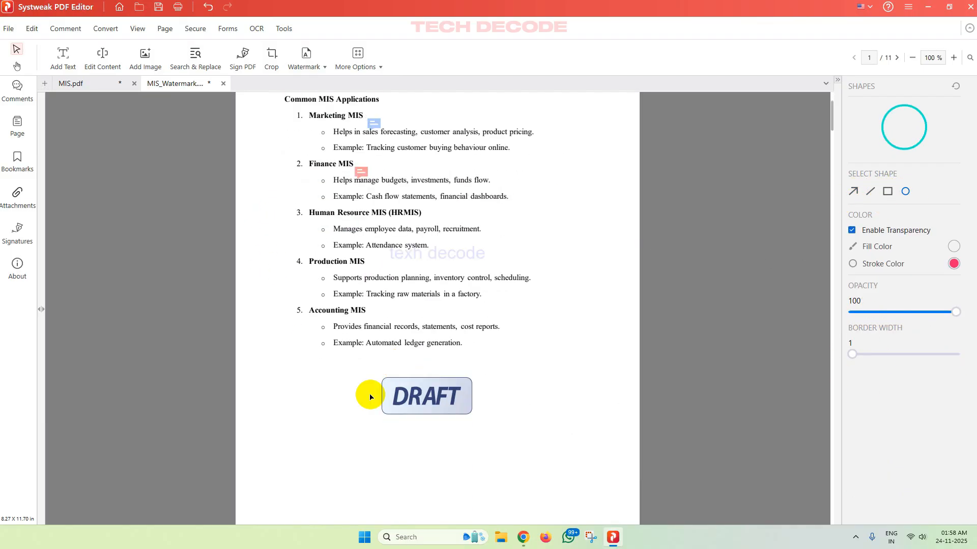
{"action": "left_click_drag", "start_coordinate": [350, 368], "coordinate": [503, 436]}
Draw three turquoise arrows pointing left at the MIS Applications title, the Marketing MIS heading and the Finance MIS heading
{"action": "left_click", "coordinate": [853, 192]}
{"action": "scroll", "coordinate": [552, 185], "scroll_direction": "up", "scroll_amount": 3}
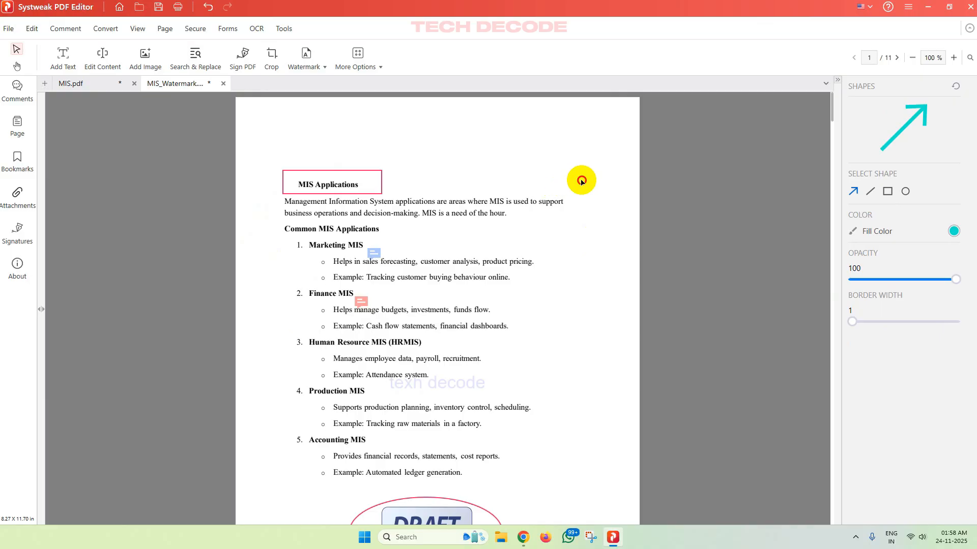
{"action": "left_click_drag", "start_coordinate": [582, 180], "coordinate": [382, 181]}
{"action": "left_click_drag", "start_coordinate": [556, 240], "coordinate": [383, 240]}
{"action": "left_click_drag", "start_coordinate": [549, 290], "coordinate": [359, 292]}
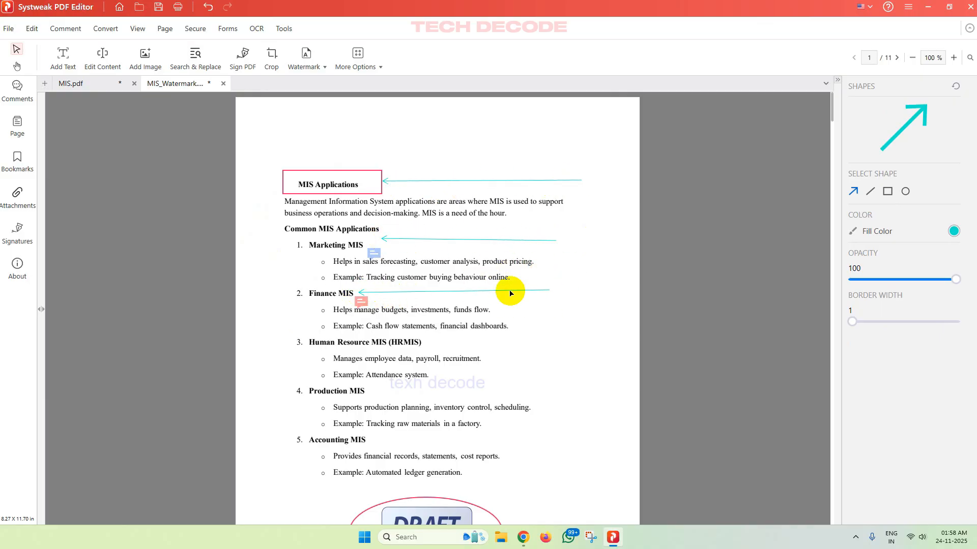
Insert bottom-centre page numbers on all pages in the 1,2,3... style with the prefix Page, starting at 1, and check them on the pages
{"action": "left_click", "coordinate": [375, 69]}
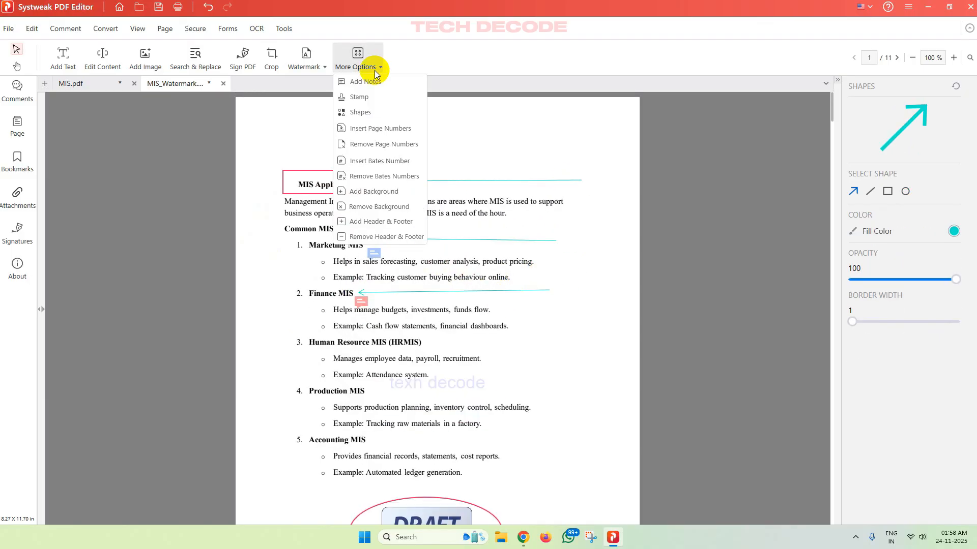
{"action": "left_click", "coordinate": [403, 128]}
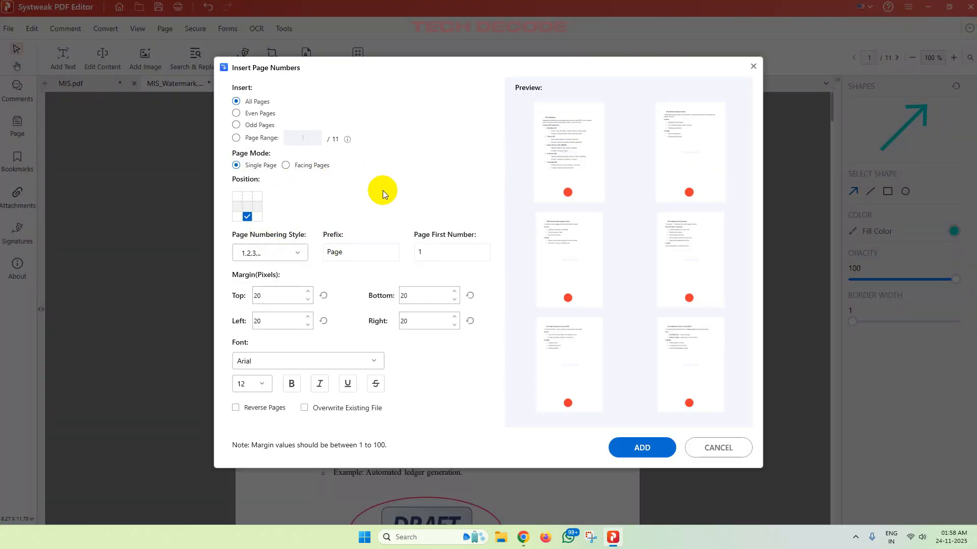
{"action": "left_click", "coordinate": [299, 253]}
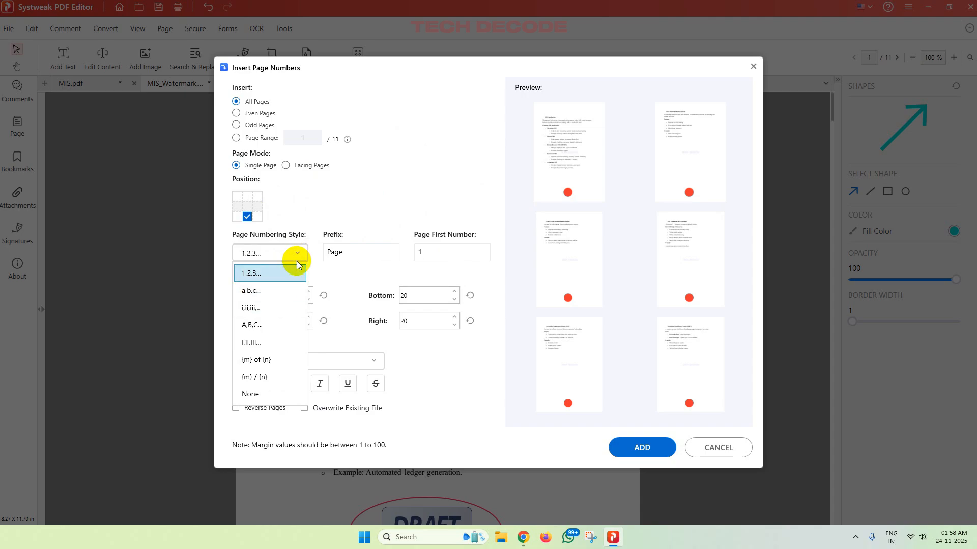
{"action": "left_click", "coordinate": [295, 254]}
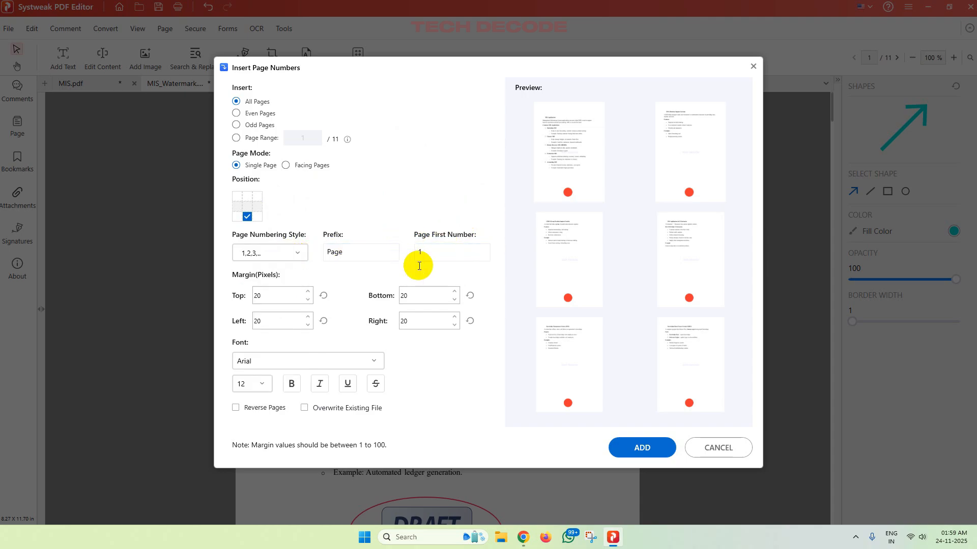
{"action": "left_click", "coordinate": [460, 257]}
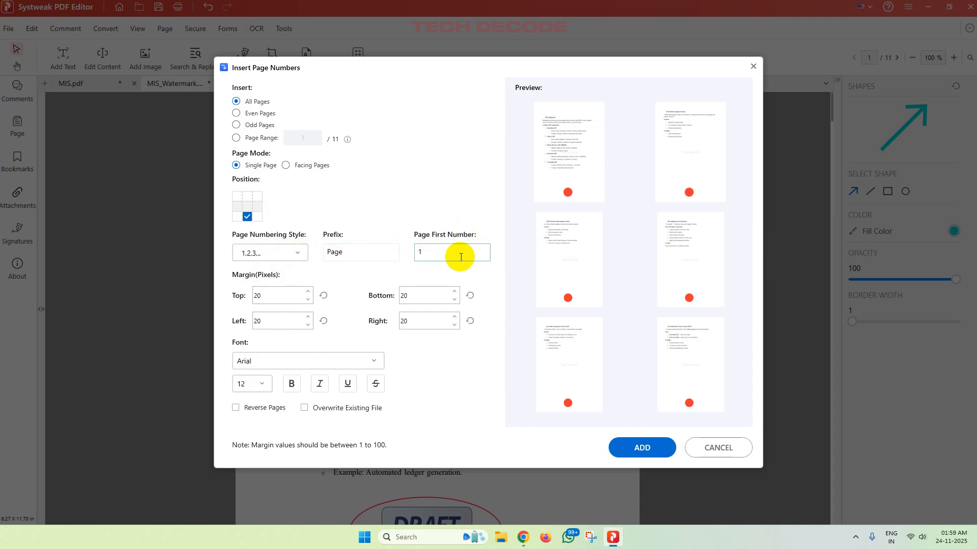
{"action": "left_click", "coordinate": [440, 250]}
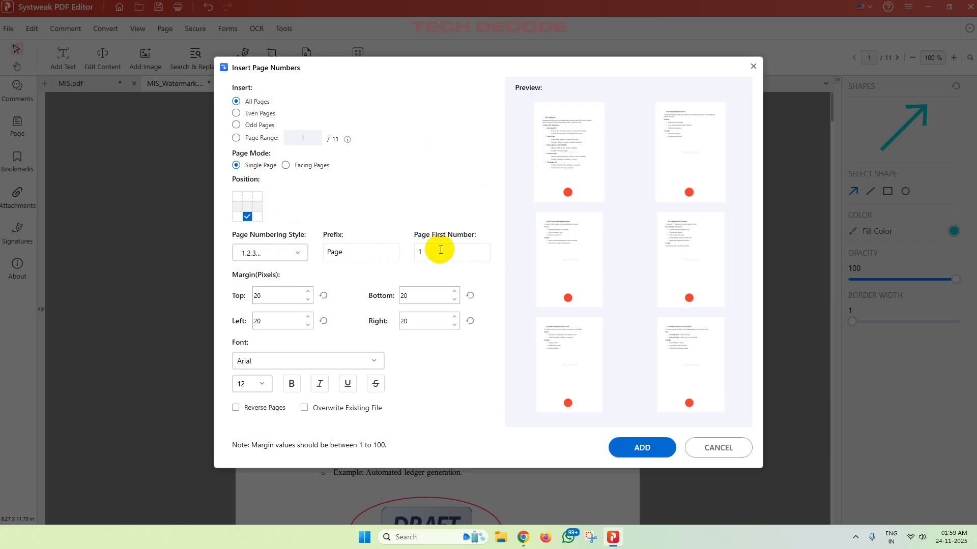
{"action": "left_click", "coordinate": [642, 447]}
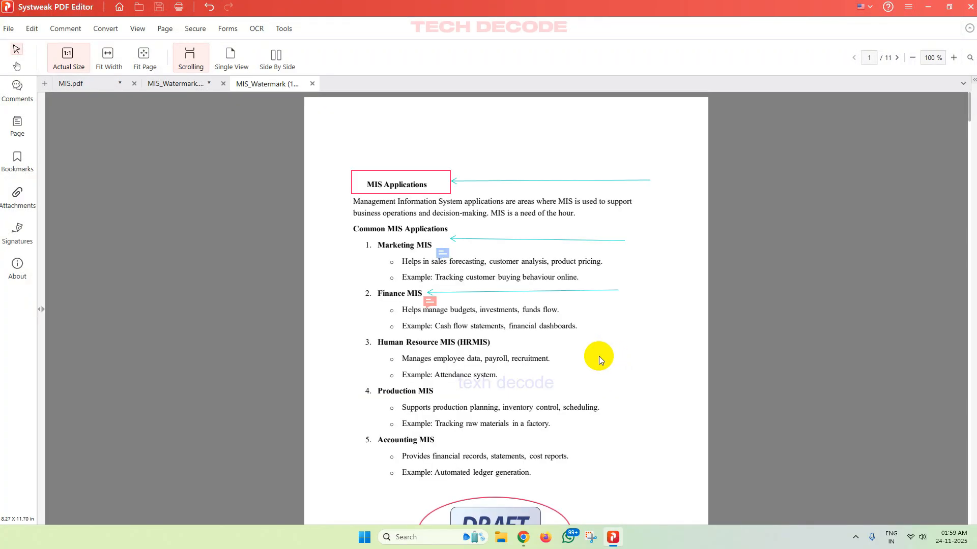
{"action": "scroll", "coordinate": [605, 334], "scroll_direction": "down", "scroll_amount": 5}
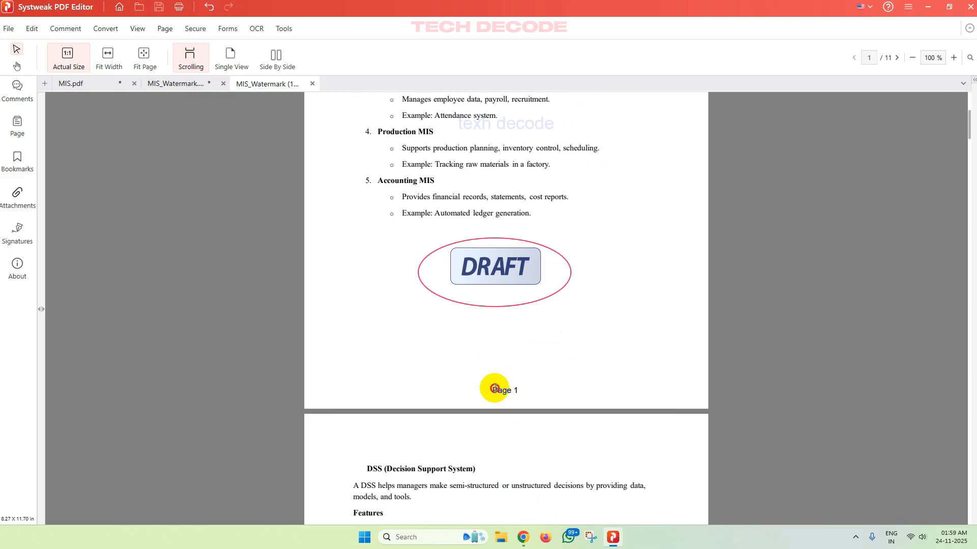
{"action": "scroll", "coordinate": [549, 371], "scroll_direction": "down", "scroll_amount": 10}
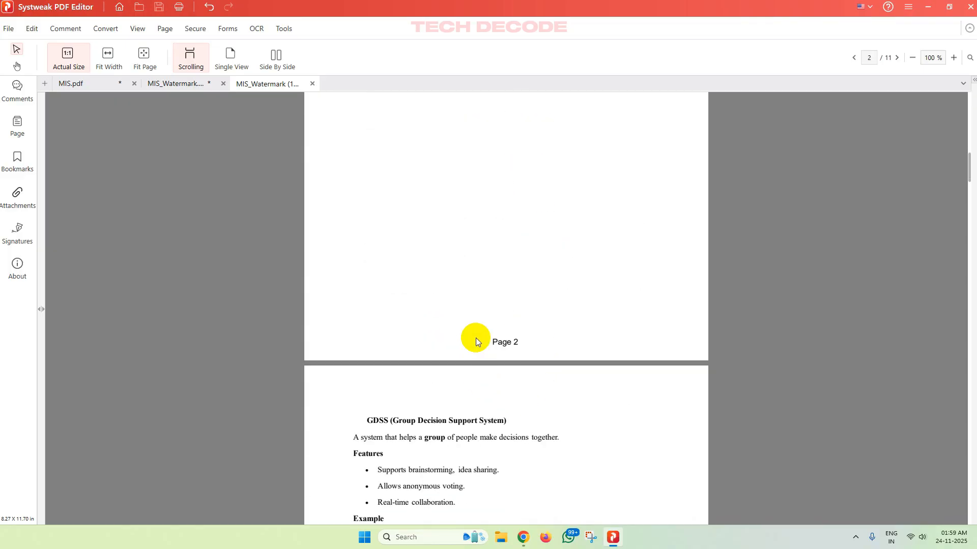
{"action": "left_click_drag", "start_coordinate": [491, 339], "coordinate": [541, 342]}
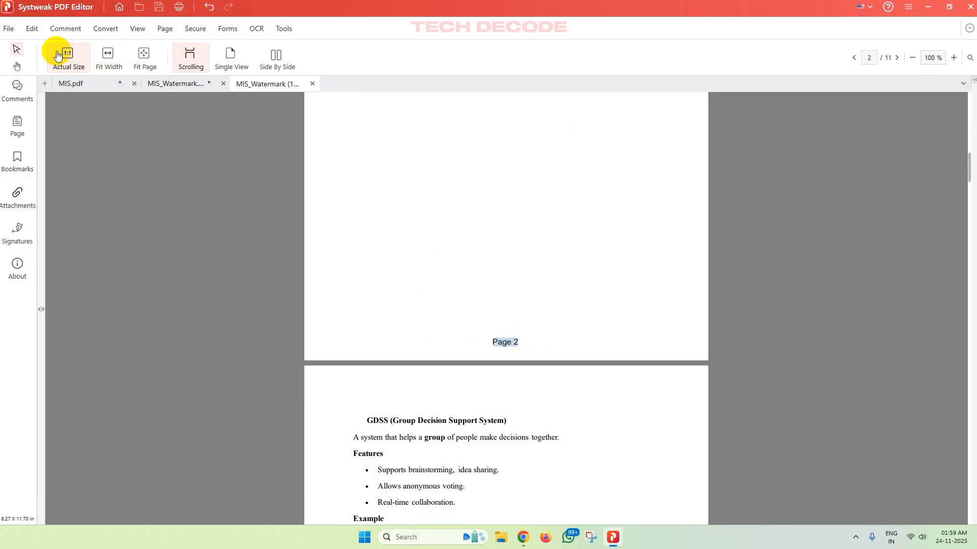
Add the header text "MIS Notes" in the left header position on all pages
{"action": "left_click", "coordinate": [32, 28]}
{"action": "left_click", "coordinate": [367, 68]}
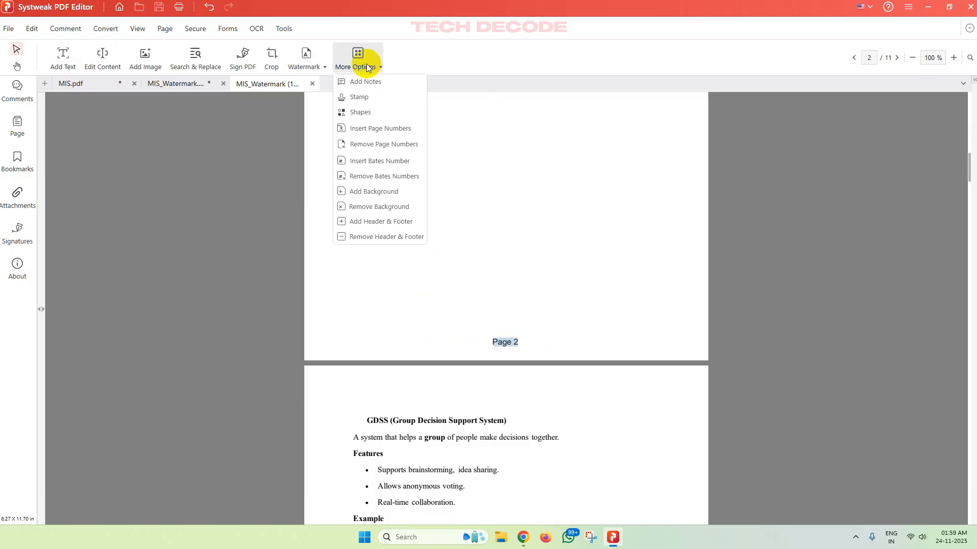
{"action": "left_click", "coordinate": [400, 226]}
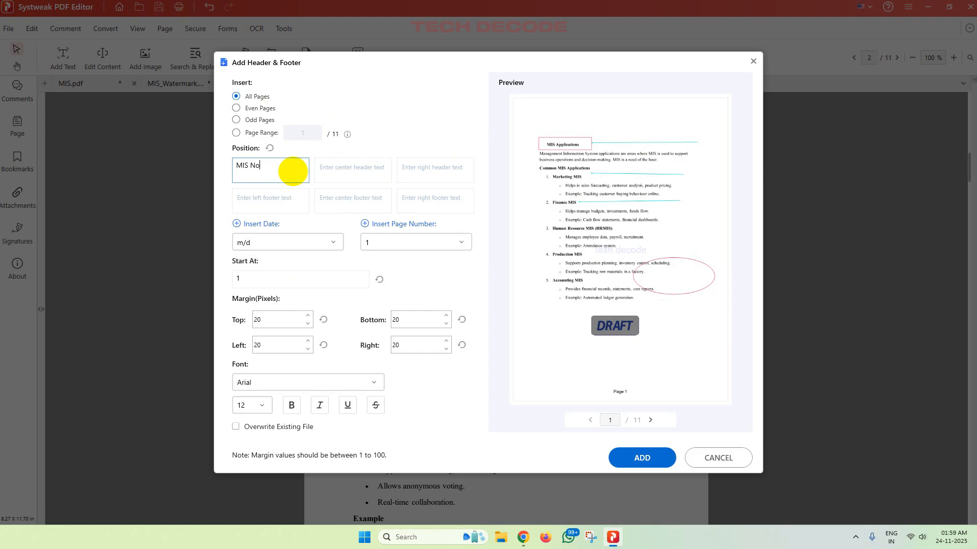
{"action": "left_click", "coordinate": [640, 459]}
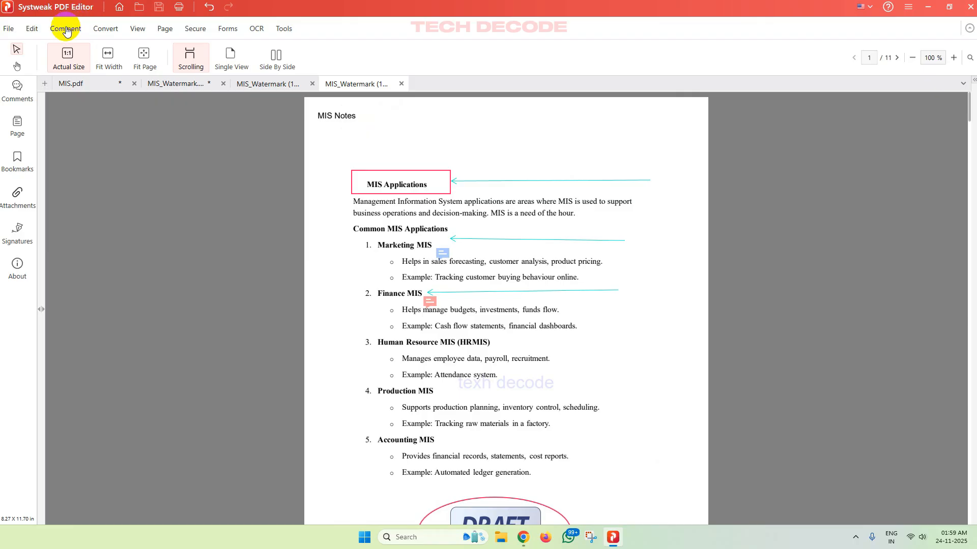
{"action": "left_click", "coordinate": [103, 29]}
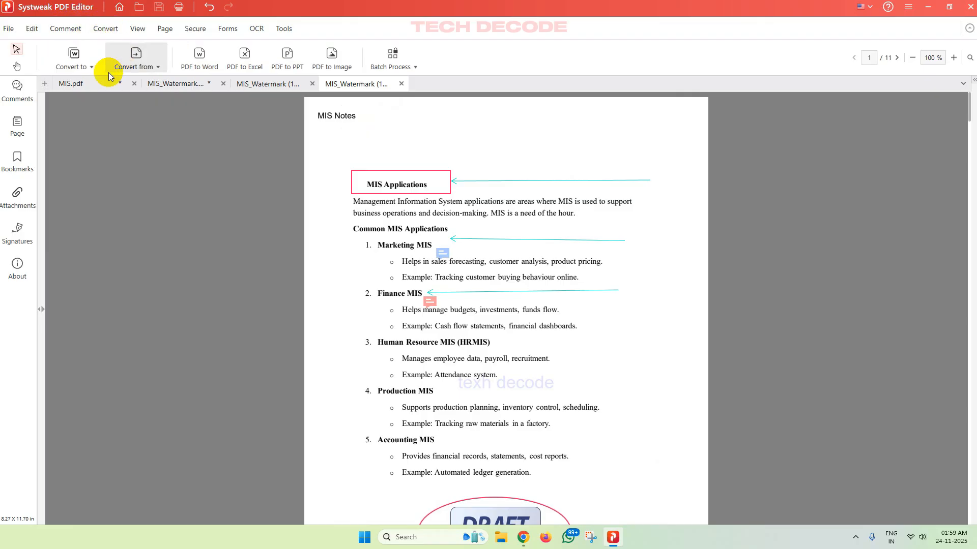
{"action": "left_click", "coordinate": [83, 68]}
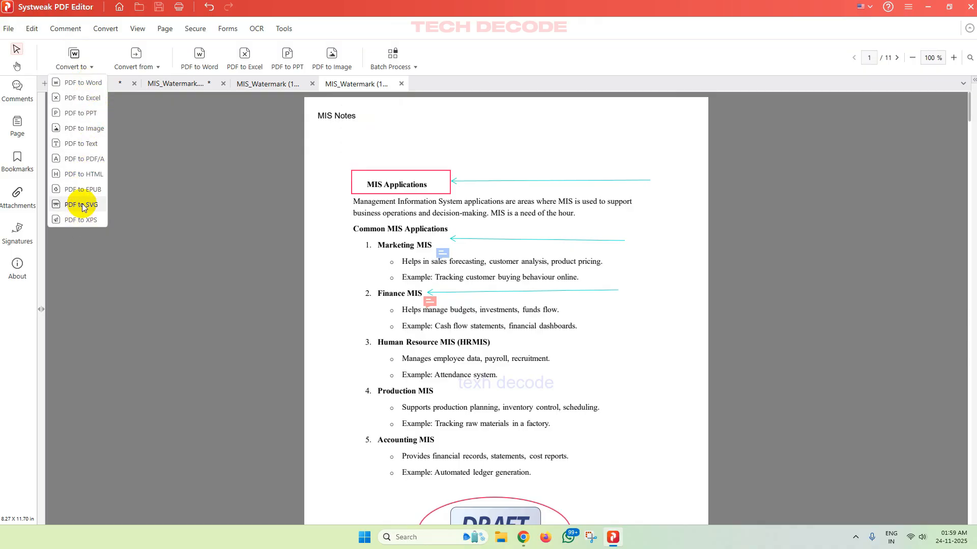
{"action": "left_click", "coordinate": [152, 68]}
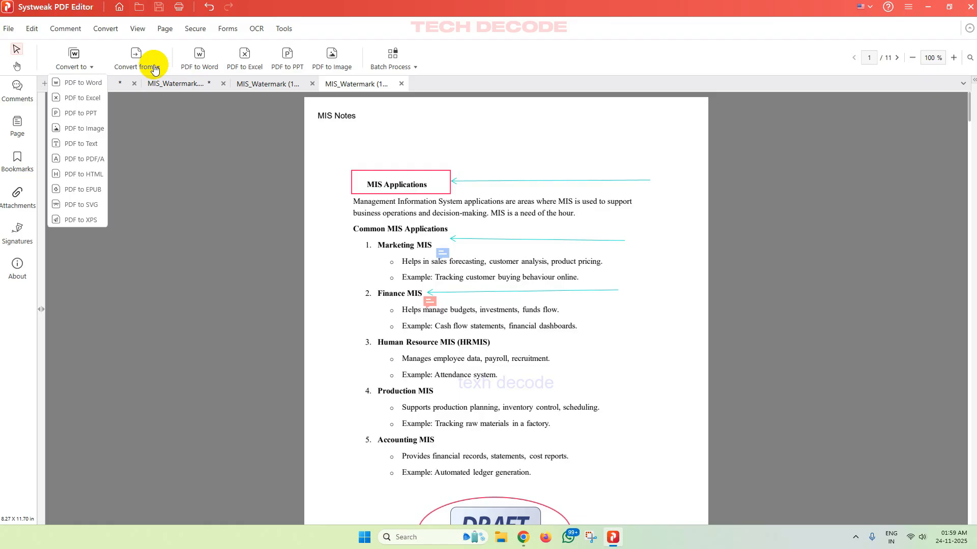
{"action": "left_click", "coordinate": [154, 69]}
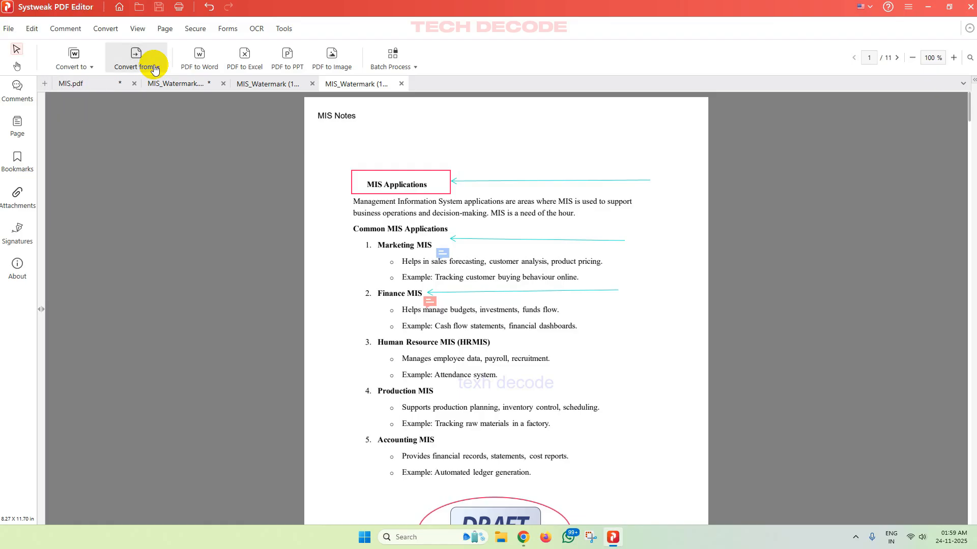
{"action": "left_click", "coordinate": [155, 69]}
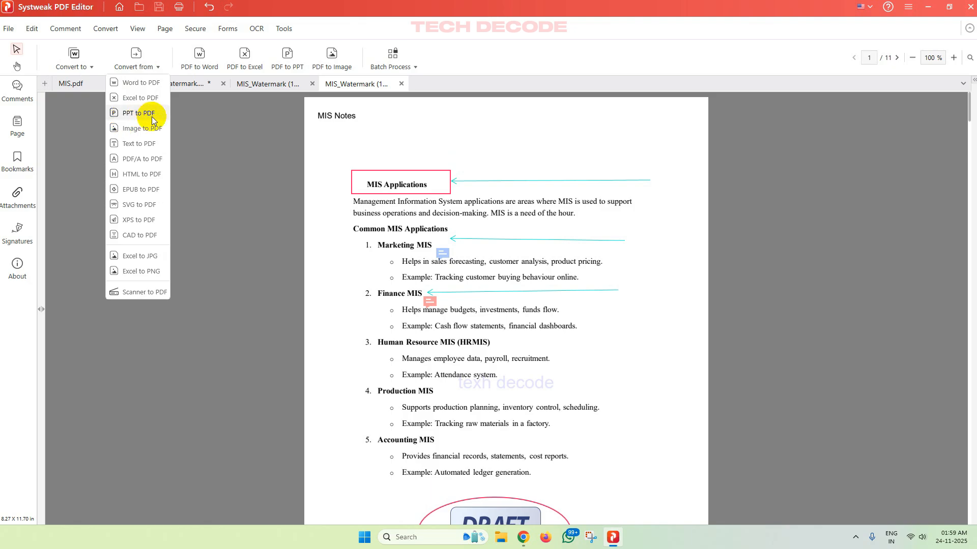
{"action": "left_click", "coordinate": [235, 193]}
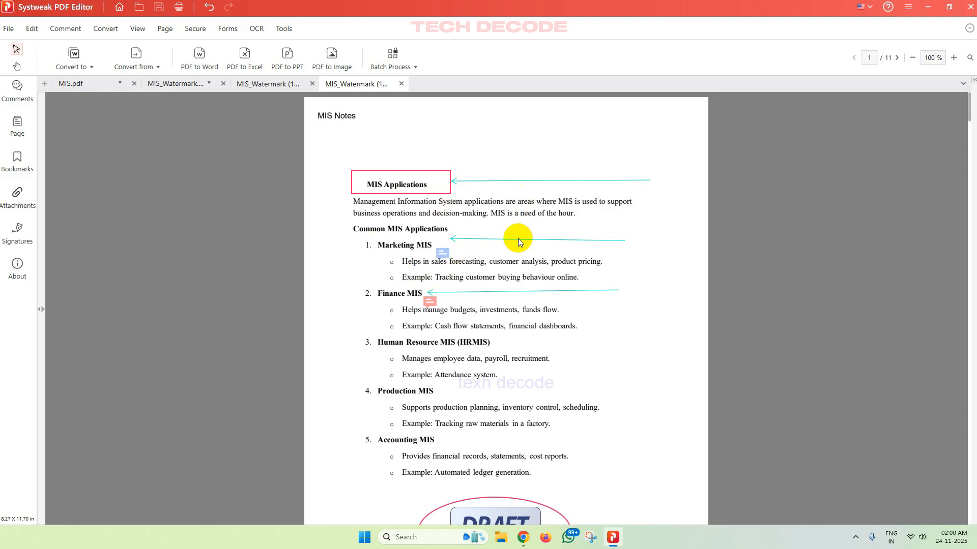
Convert the current PDF to a Word (.docx) file in the original folder using the Advanced convert method
{"action": "left_click", "coordinate": [207, 70]}
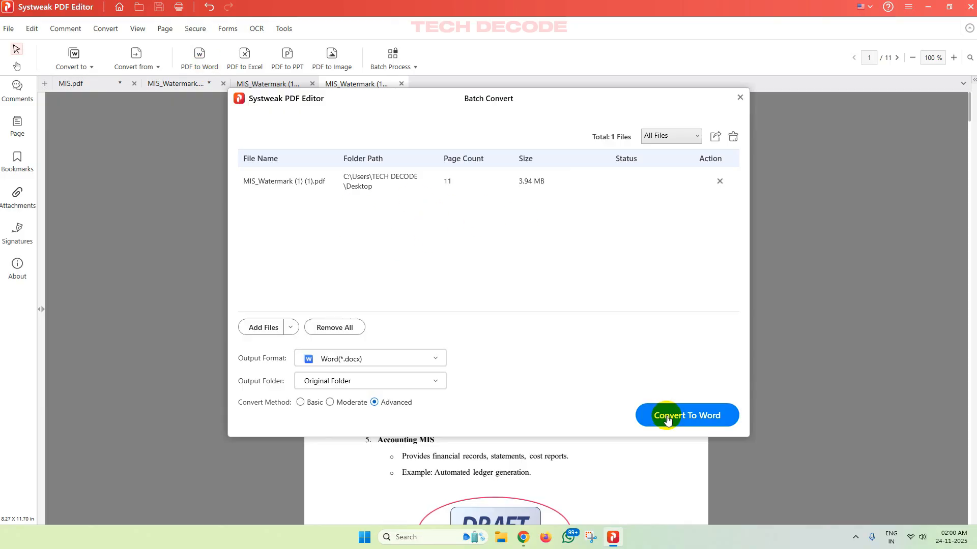
{"action": "left_click", "coordinate": [705, 415]}
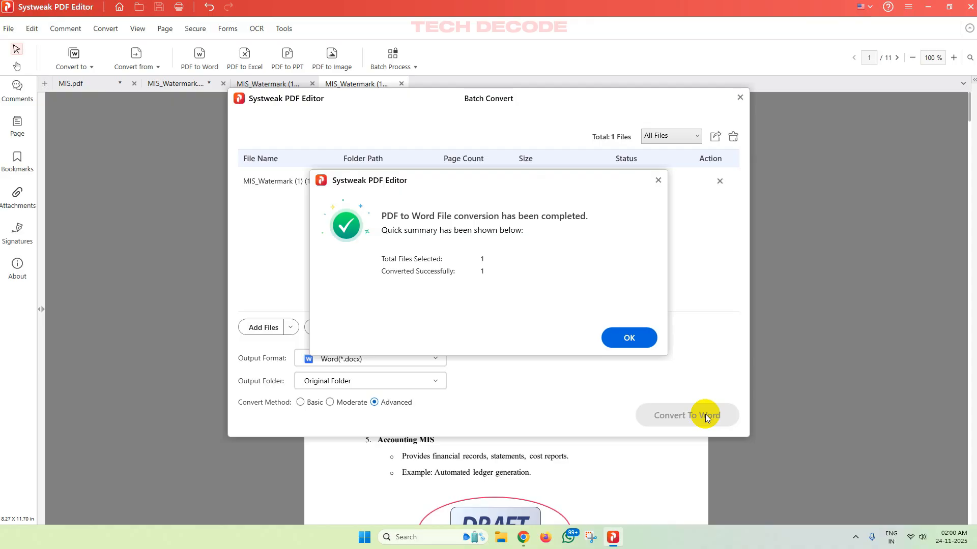
{"action": "left_click", "coordinate": [620, 339]}
{"action": "left_click", "coordinate": [740, 97]}
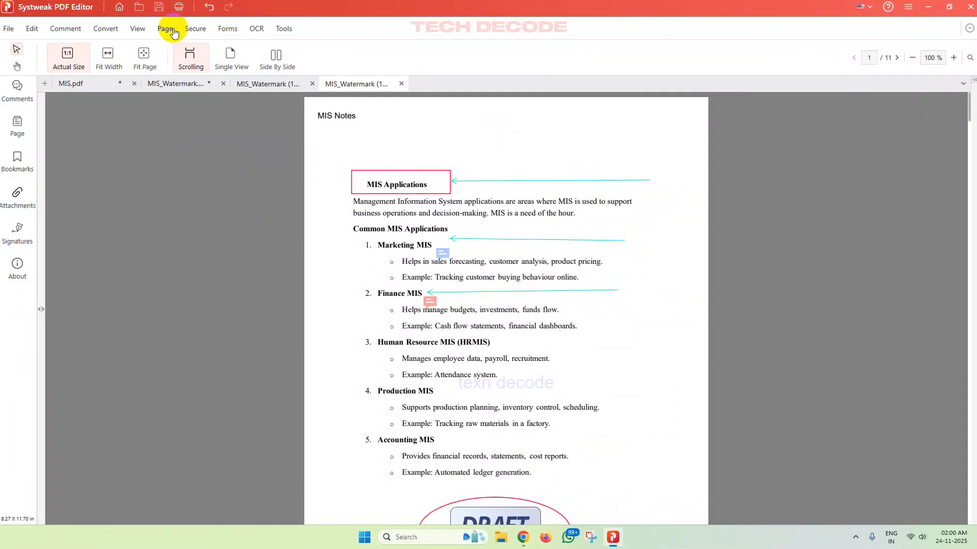
Rotate page 10 to the right and page 11 to the left
{"action": "left_click", "coordinate": [166, 29]}
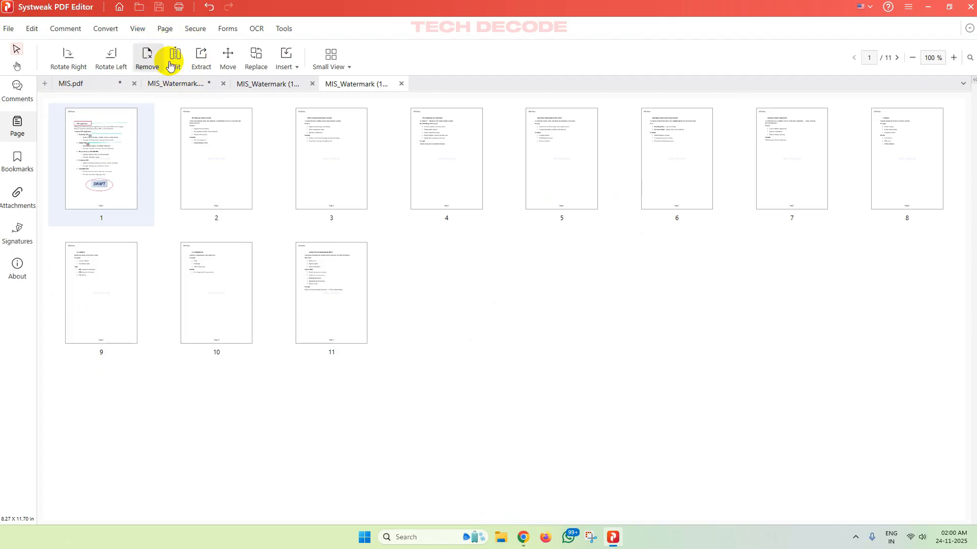
{"action": "left_click", "coordinate": [231, 269]}
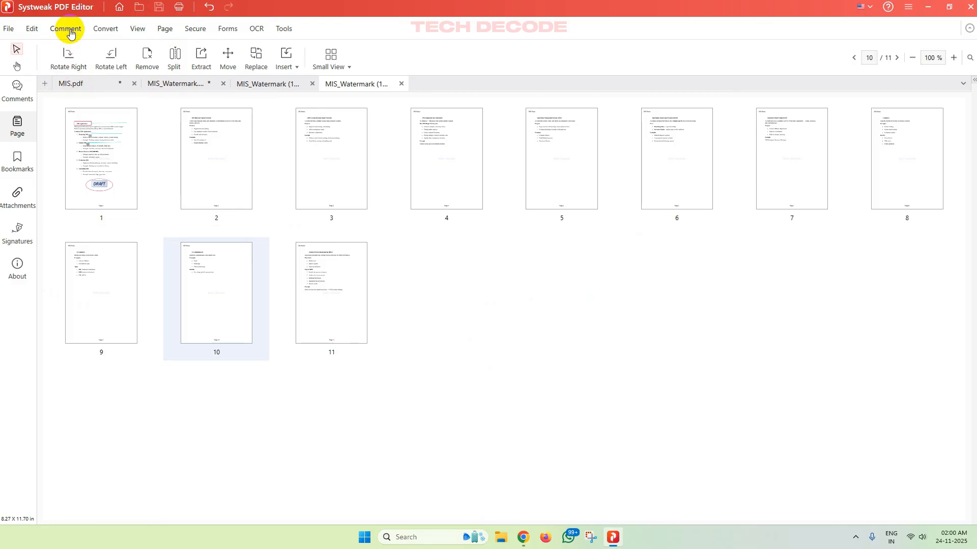
{"action": "left_click", "coordinate": [69, 55]}
{"action": "left_click", "coordinate": [306, 290]}
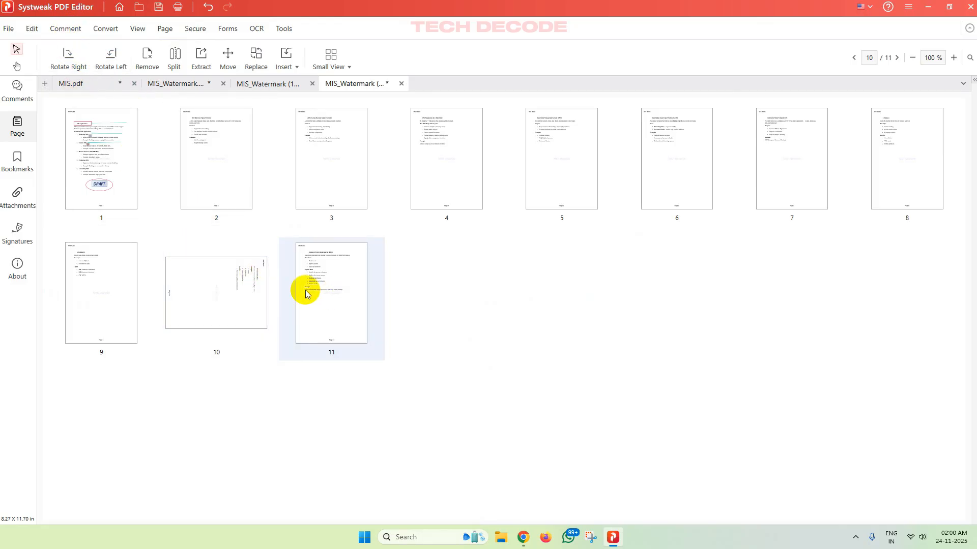
{"action": "left_click", "coordinate": [106, 60]}
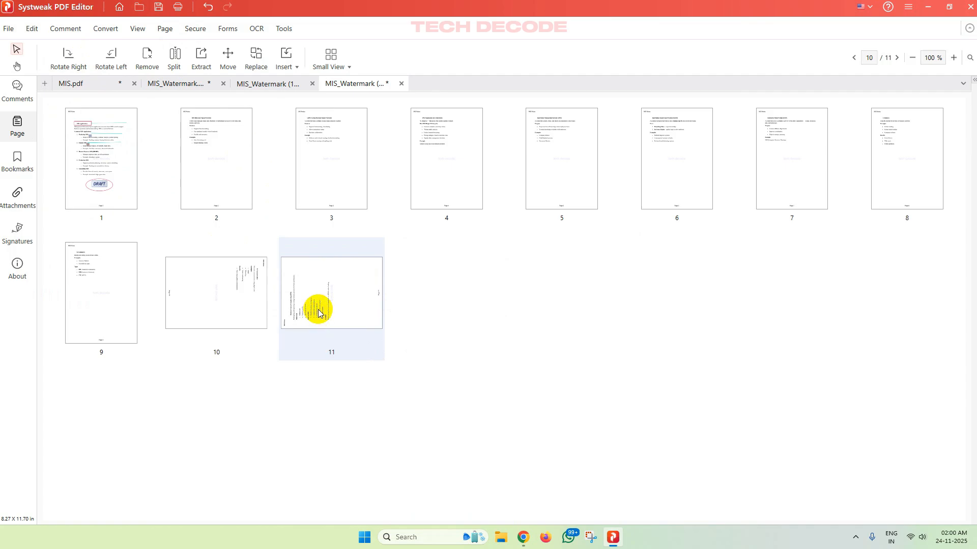
Remove page 10 from the document
{"action": "left_click", "coordinate": [199, 301]}
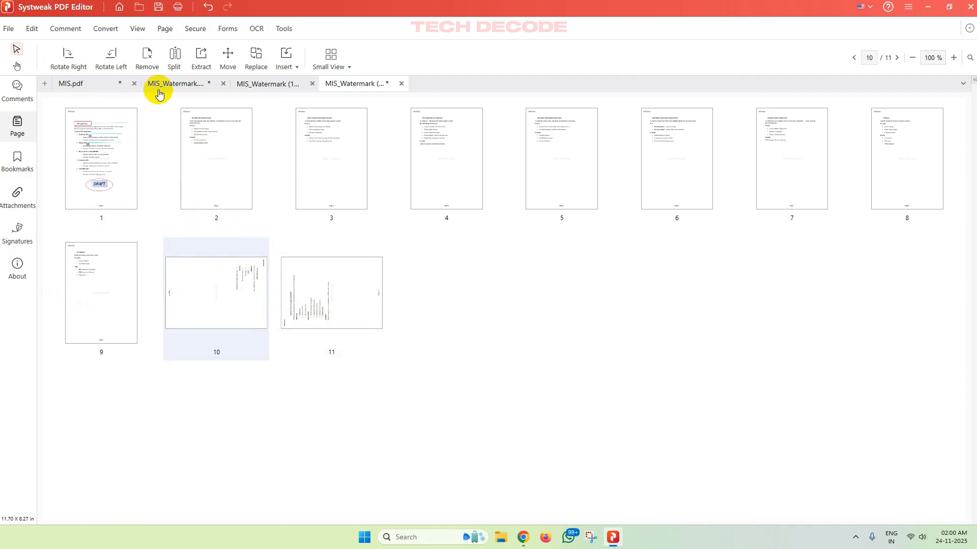
{"action": "left_click", "coordinate": [146, 57]}
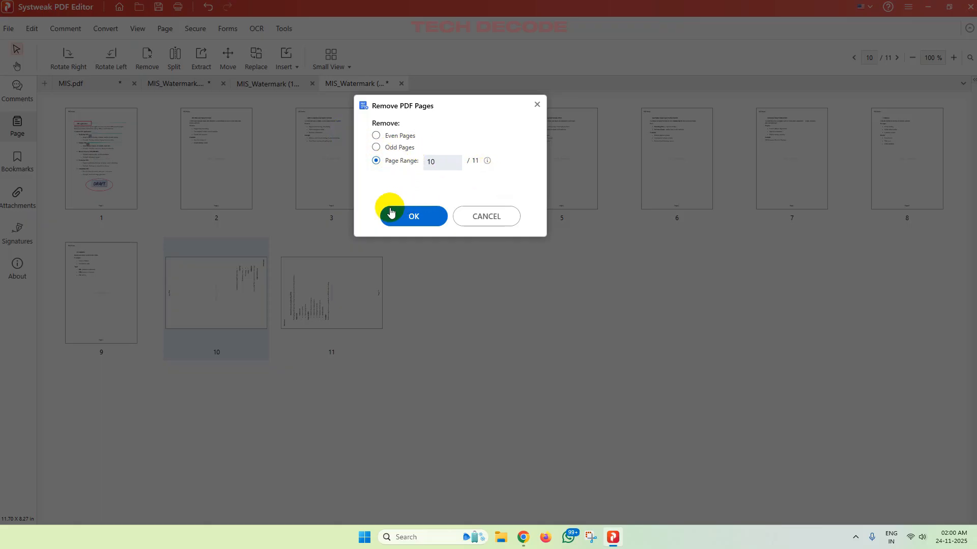
{"action": "left_click", "coordinate": [412, 216]}
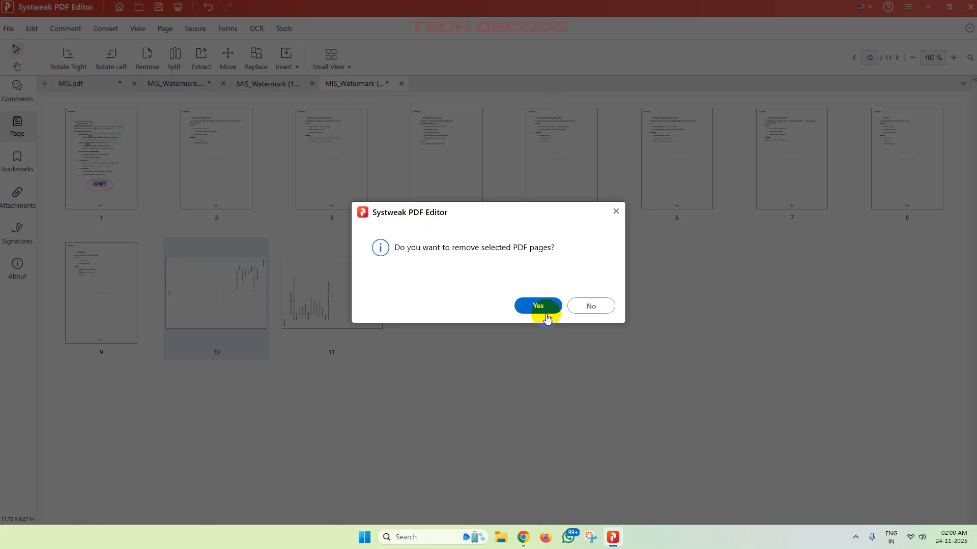
{"action": "left_click", "coordinate": [545, 312]}
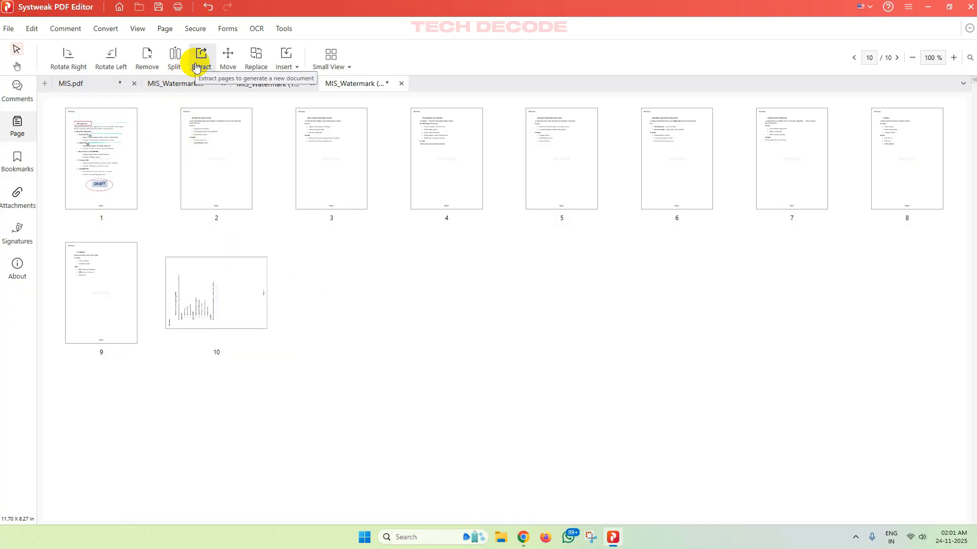
{"action": "left_click", "coordinate": [295, 68]}
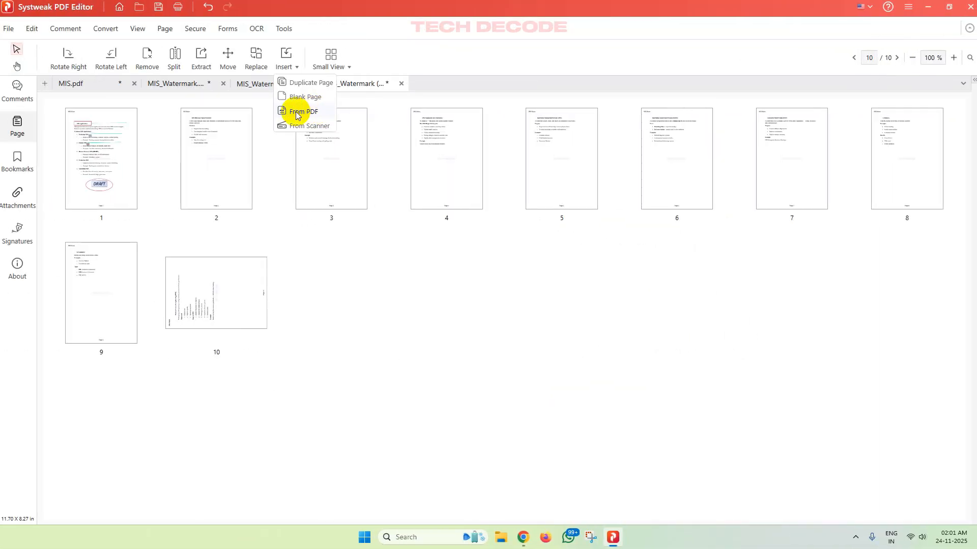
{"action": "left_click", "coordinate": [192, 29]}
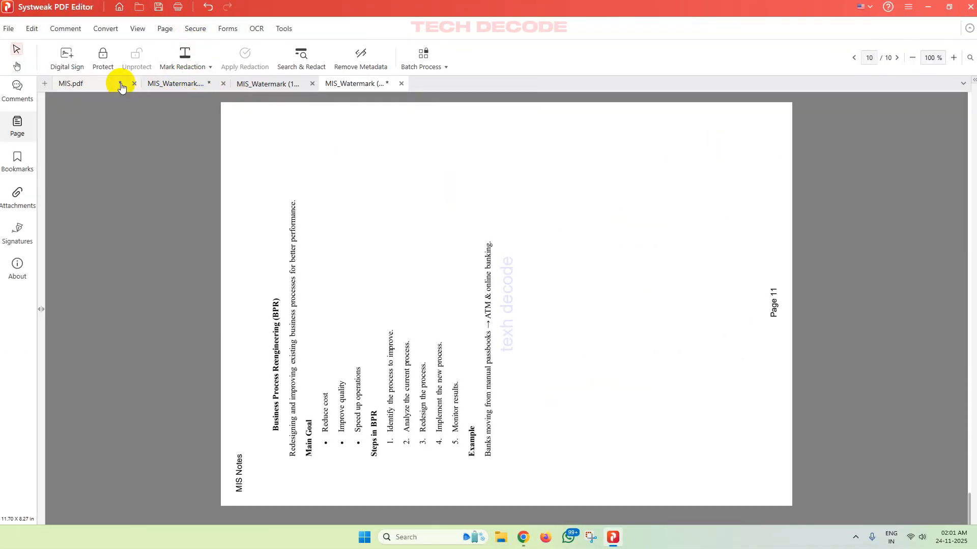
{"action": "left_click", "coordinate": [100, 60]}
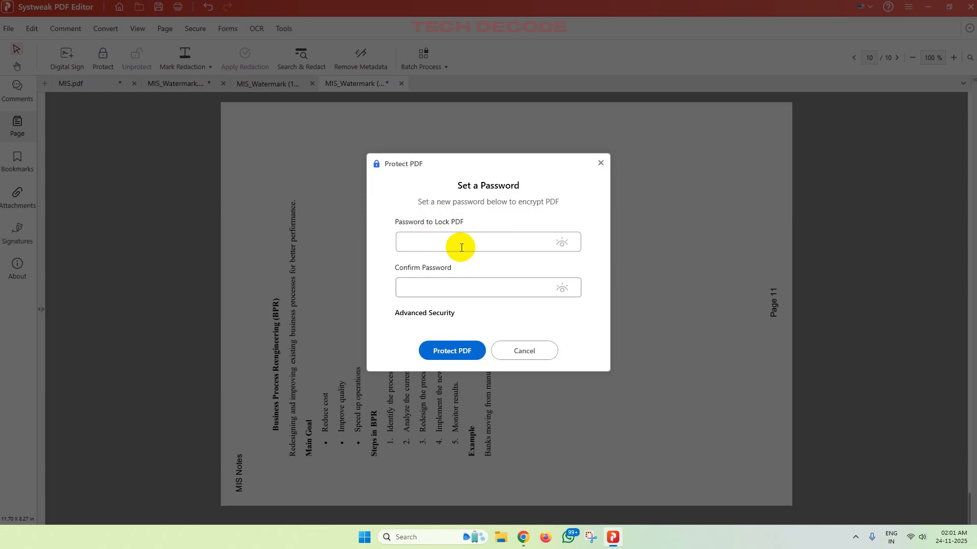
{"action": "left_click", "coordinate": [454, 286]}
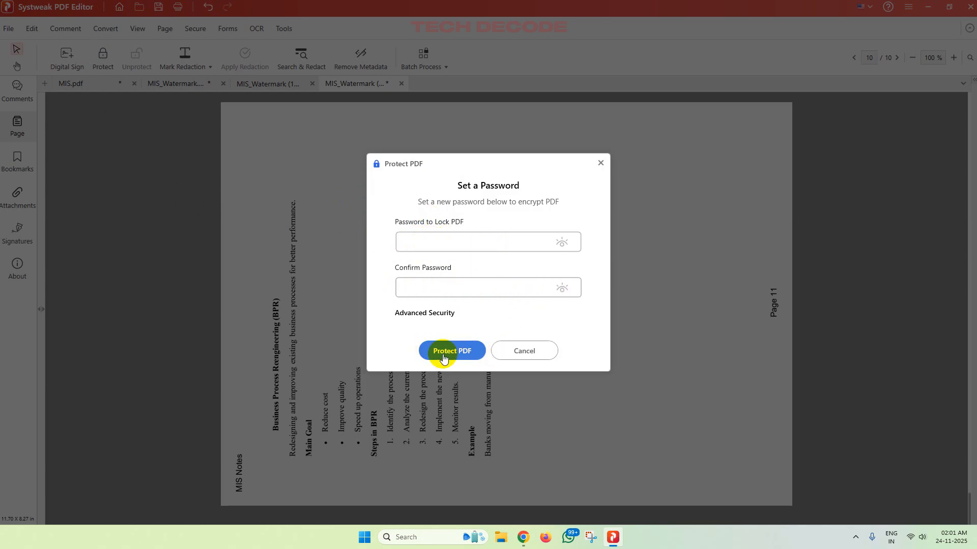
{"action": "left_click", "coordinate": [518, 358]}
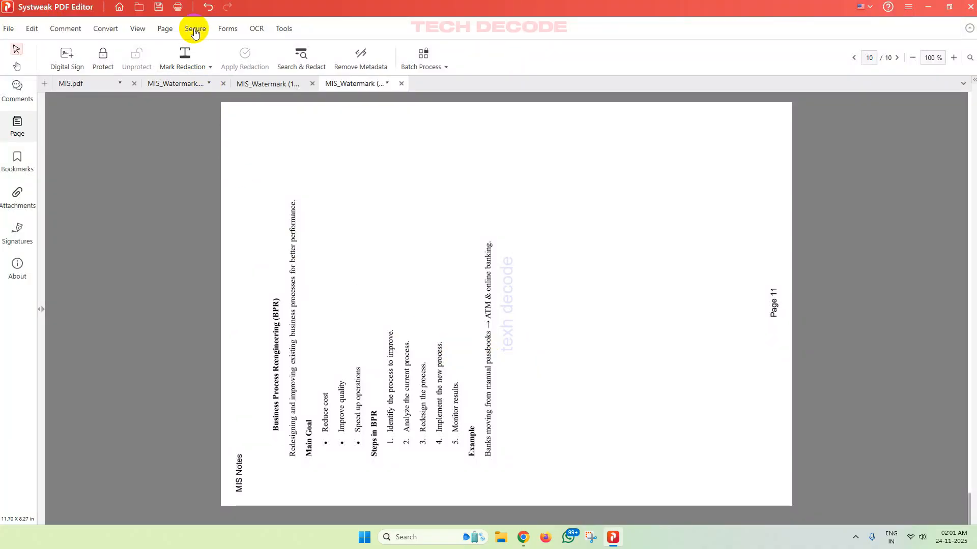
{"action": "left_click", "coordinate": [230, 30]}
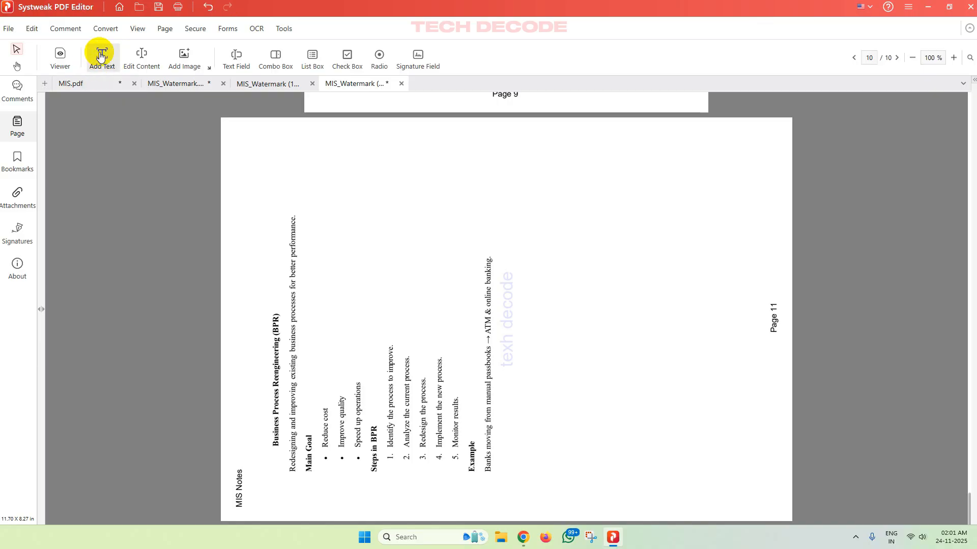
{"action": "left_click", "coordinate": [143, 61]}
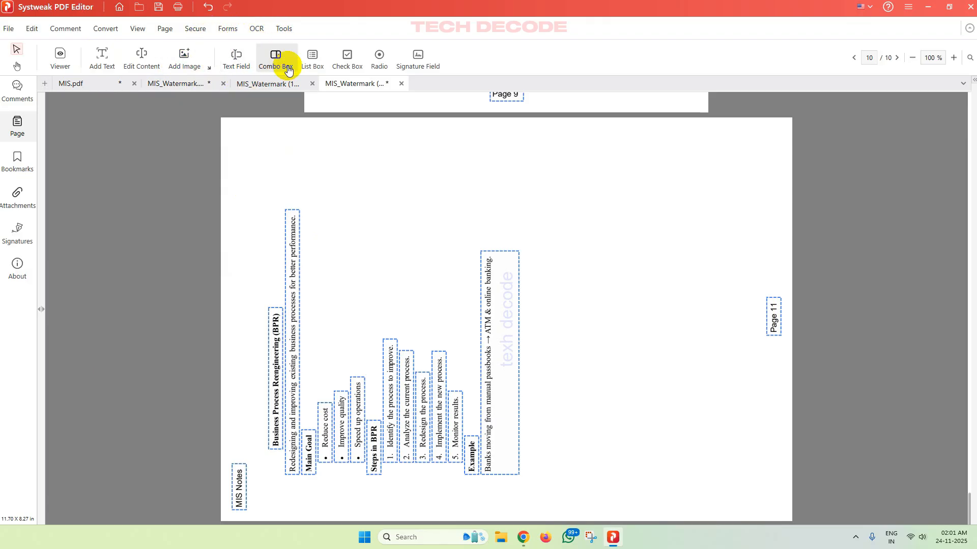
{"action": "left_click", "coordinate": [256, 31]}
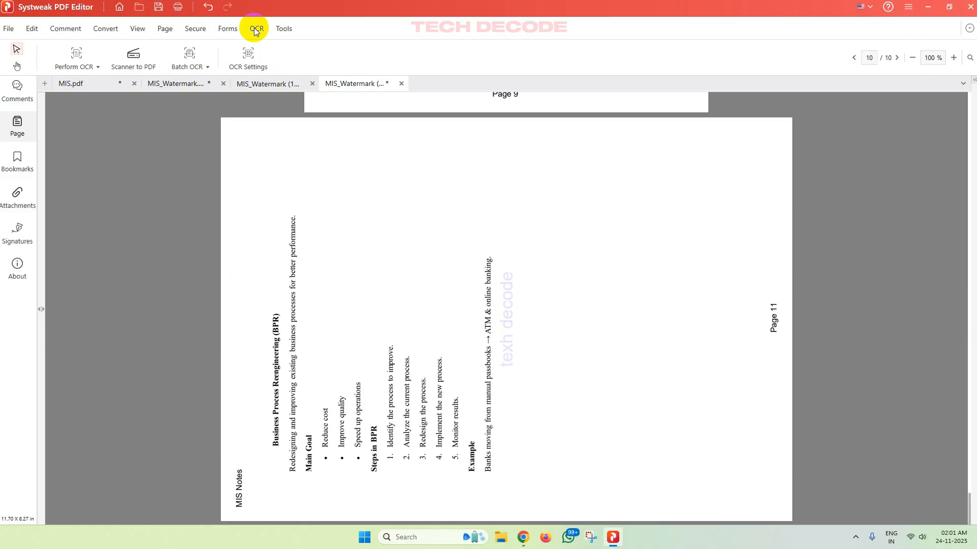
{"action": "left_click", "coordinate": [79, 65]}
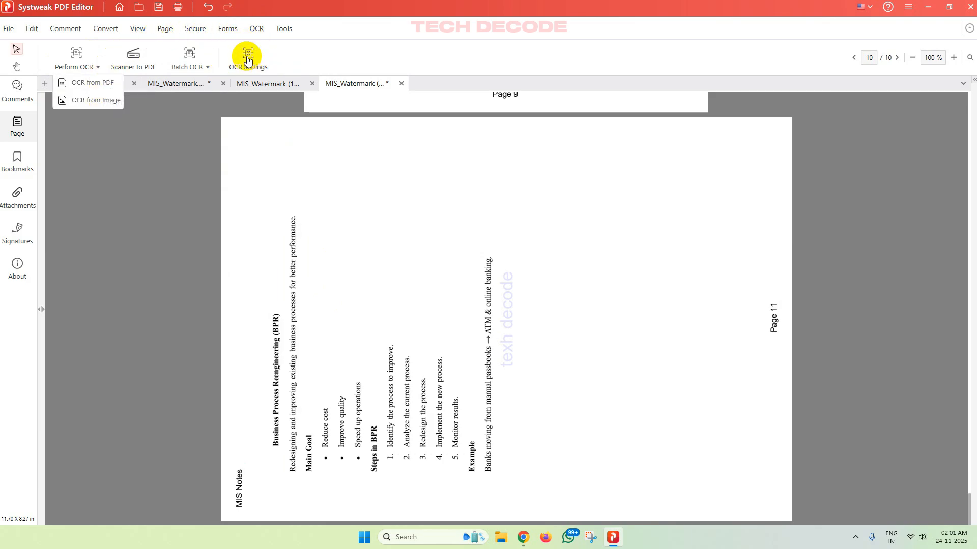
Compress the current PDF using Medium Compression and save the compressed copy to the Desktop under the suggested file name
{"action": "left_click", "coordinate": [283, 30]}
{"action": "left_click", "coordinate": [283, 29]}
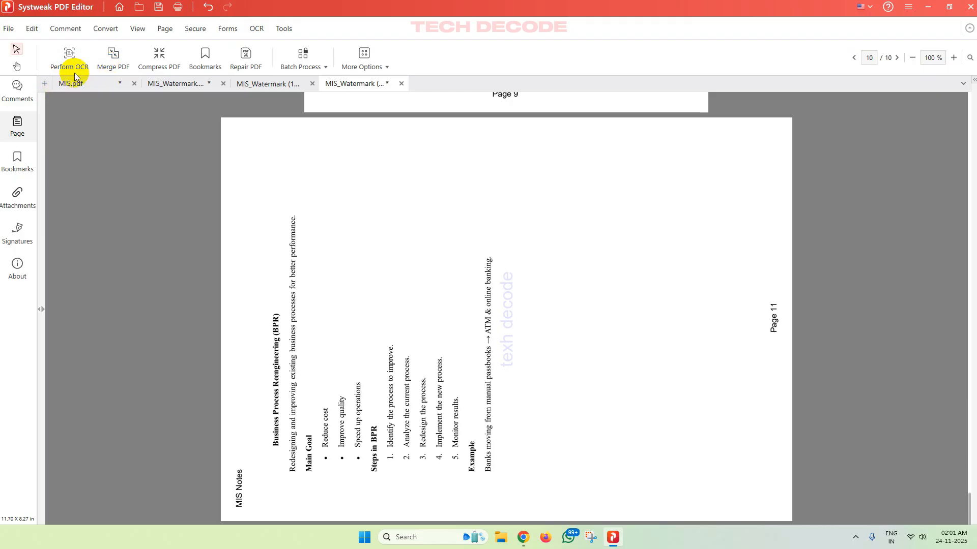
{"action": "left_click", "coordinate": [159, 65]}
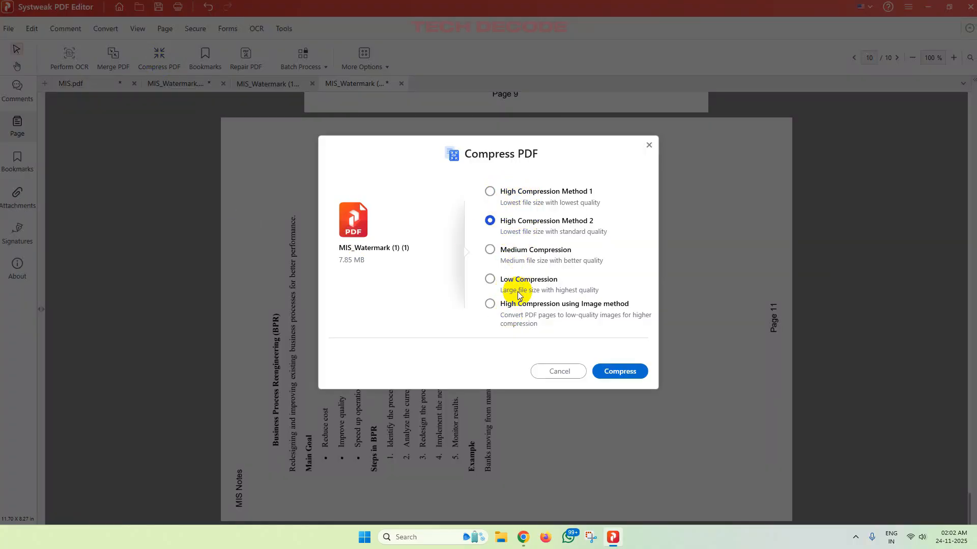
{"action": "left_click", "coordinate": [539, 195]}
{"action": "left_click", "coordinate": [524, 221]}
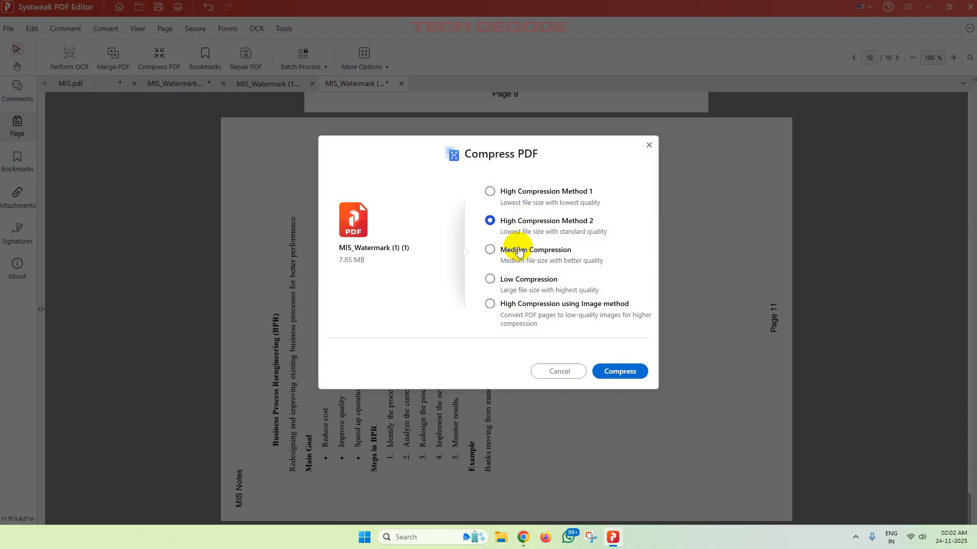
{"action": "left_click", "coordinate": [516, 250]}
{"action": "left_click", "coordinate": [511, 280]}
{"action": "left_click", "coordinate": [512, 304]}
{"action": "left_click", "coordinate": [496, 250]}
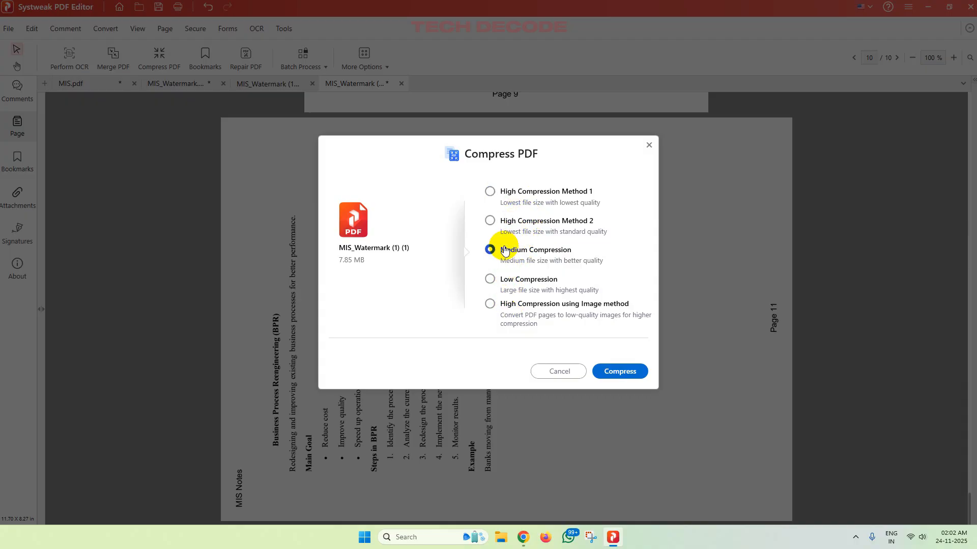
{"action": "left_click", "coordinate": [634, 373]}
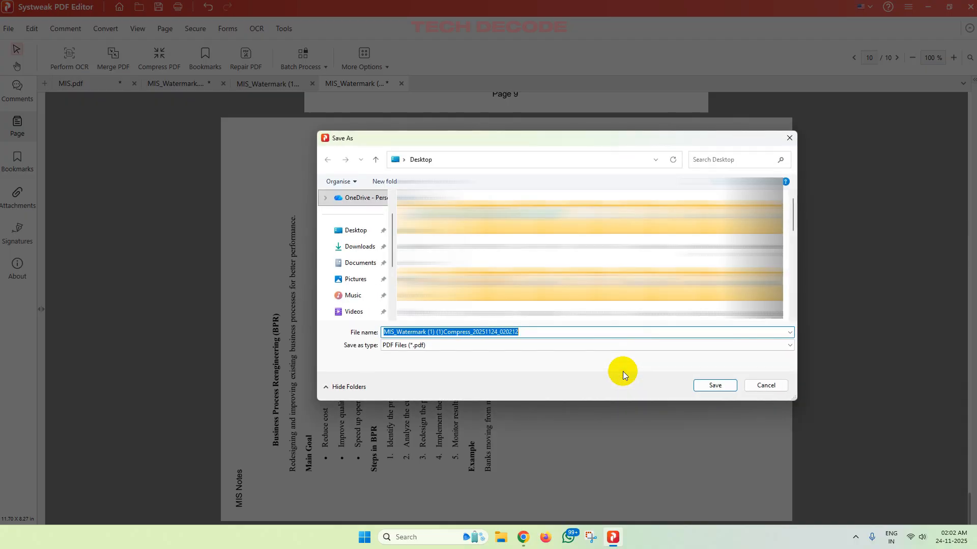
{"action": "left_click", "coordinate": [712, 385]}
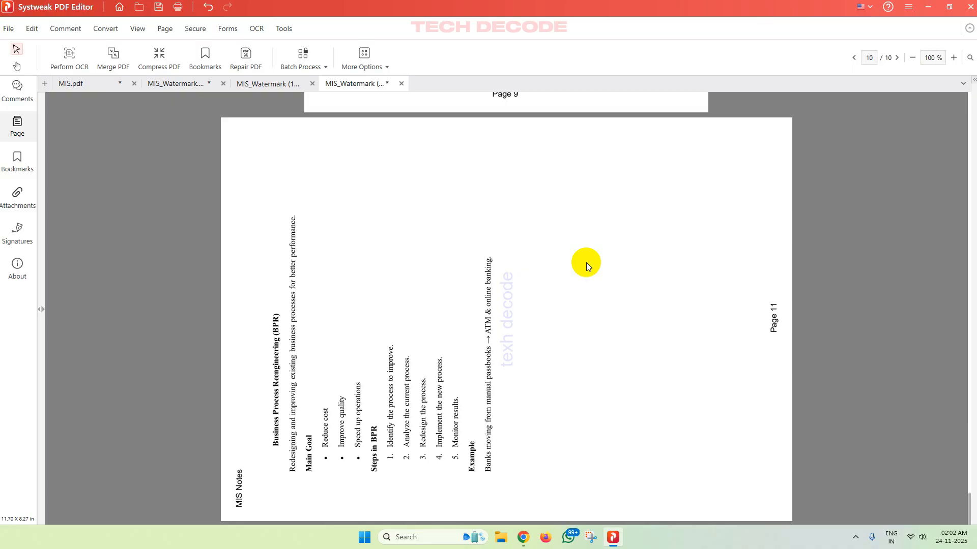
Switch to the Systweak PDF Editor website in Chrome and examine its feature overview and the free versus paid comparison table
{"action": "key", "text": "alt+Tab"}
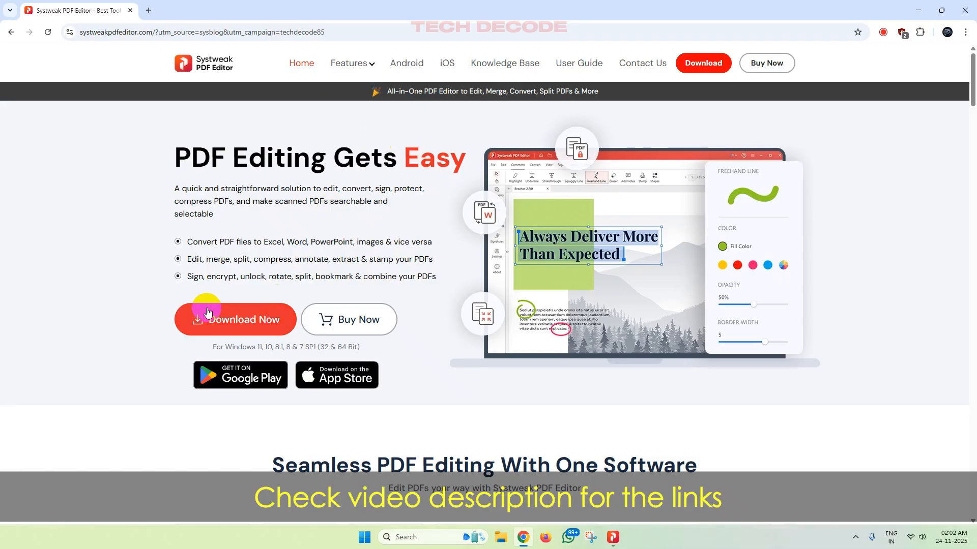
{"action": "scroll", "coordinate": [833, 299], "scroll_direction": "down", "scroll_amount": 12}
{"action": "scroll", "coordinate": [832, 299], "scroll_direction": "down", "scroll_amount": 20}
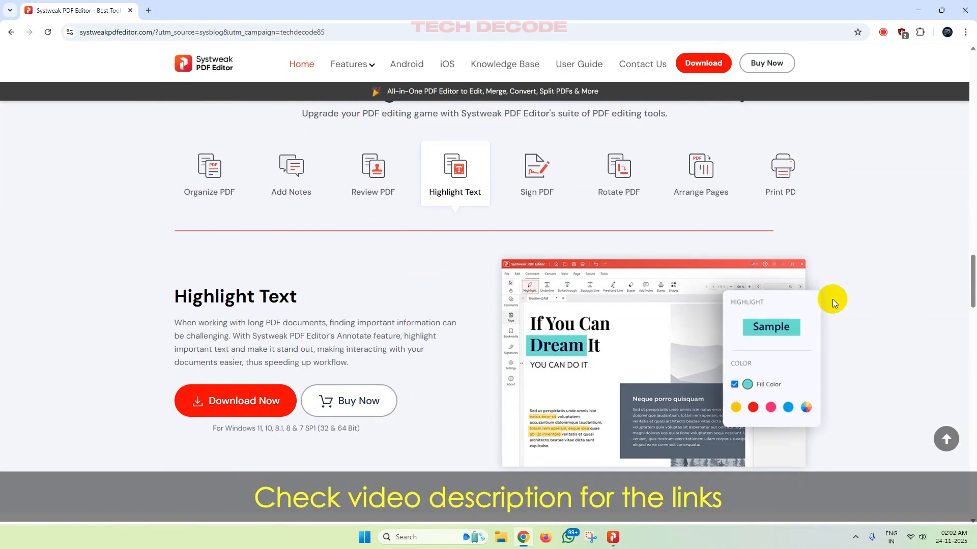
{"action": "scroll", "coordinate": [589, 246], "scroll_direction": "down", "scroll_amount": 3}
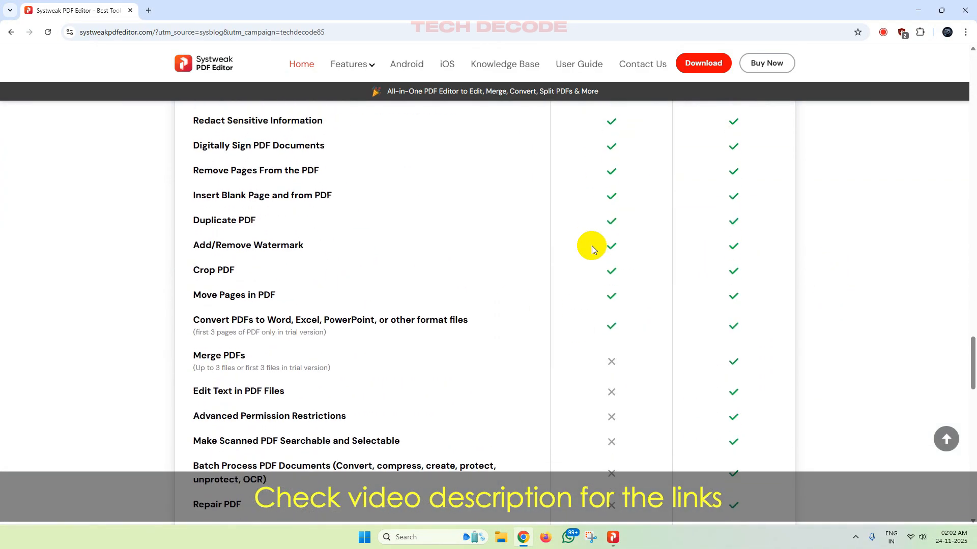
{"action": "scroll", "coordinate": [588, 246], "scroll_direction": "up", "scroll_amount": 3}
{"action": "scroll", "coordinate": [588, 246], "scroll_direction": "down", "scroll_amount": 4}
{"action": "scroll", "coordinate": [706, 266], "scroll_direction": "up", "scroll_amount": 9}
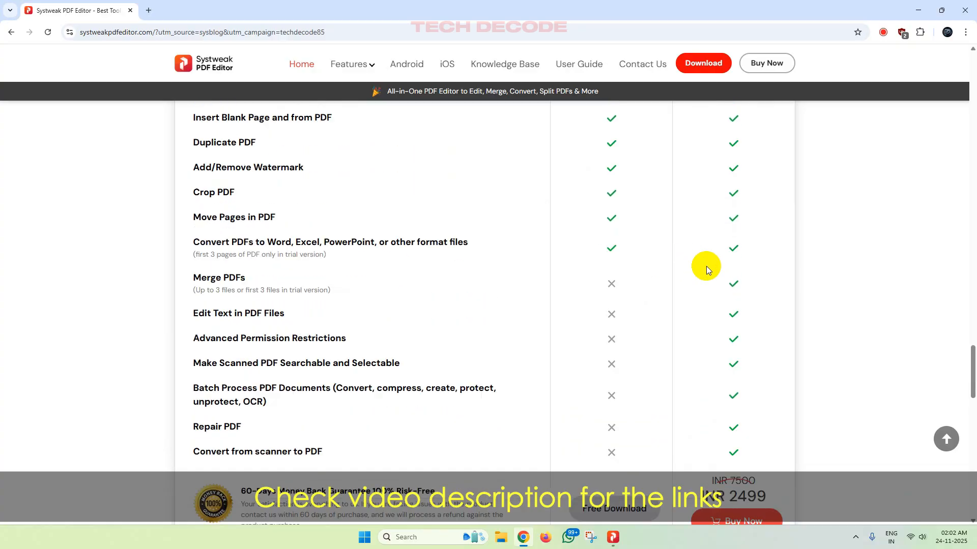
{"action": "scroll", "coordinate": [717, 270], "scroll_direction": "down", "scroll_amount": 11}
{"action": "scroll", "coordinate": [719, 277], "scroll_direction": "up", "scroll_amount": 1}
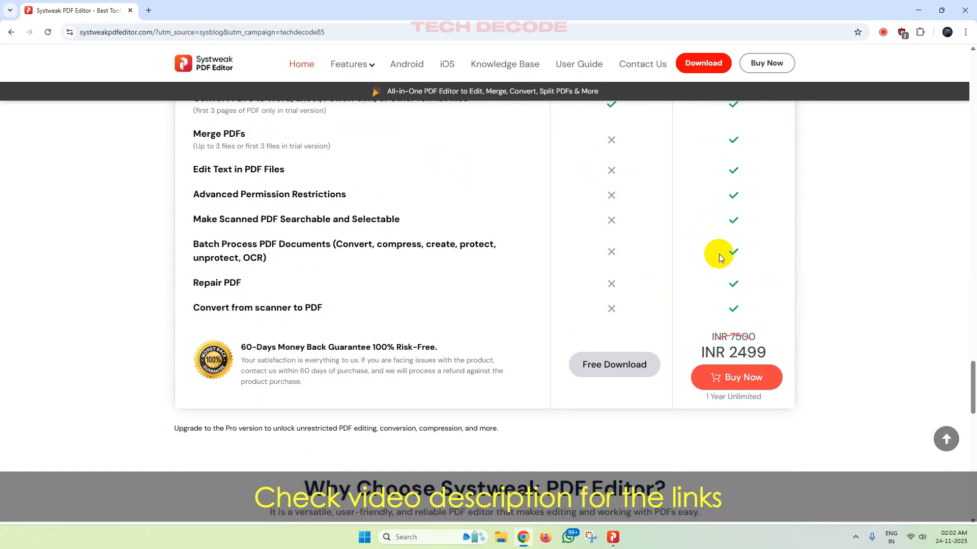
Open the Systweak PDF Editor purchase page and compare the prices of the Yearly Plan and Lifetime Plan
{"action": "left_click", "coordinate": [763, 61]}
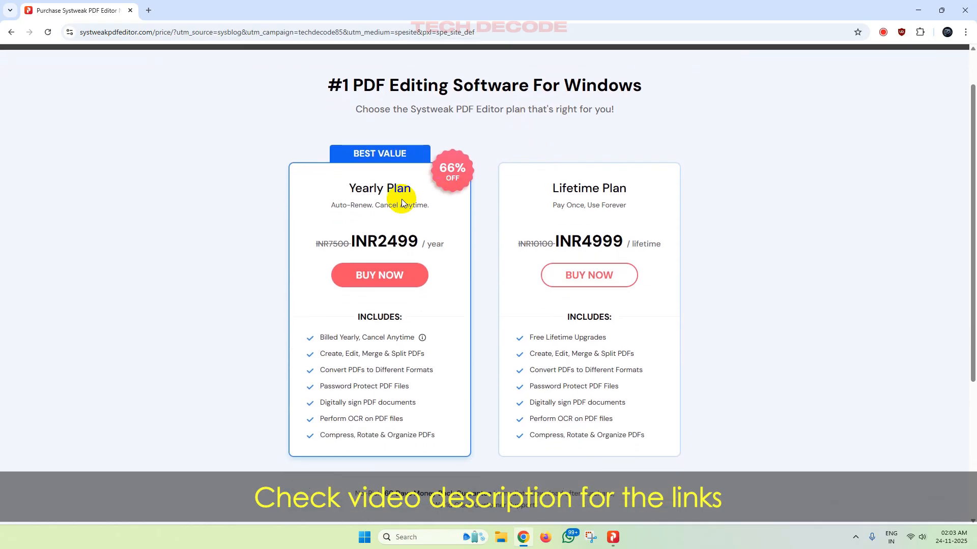
{"action": "left_click_drag", "start_coordinate": [333, 243], "coordinate": [442, 240]}
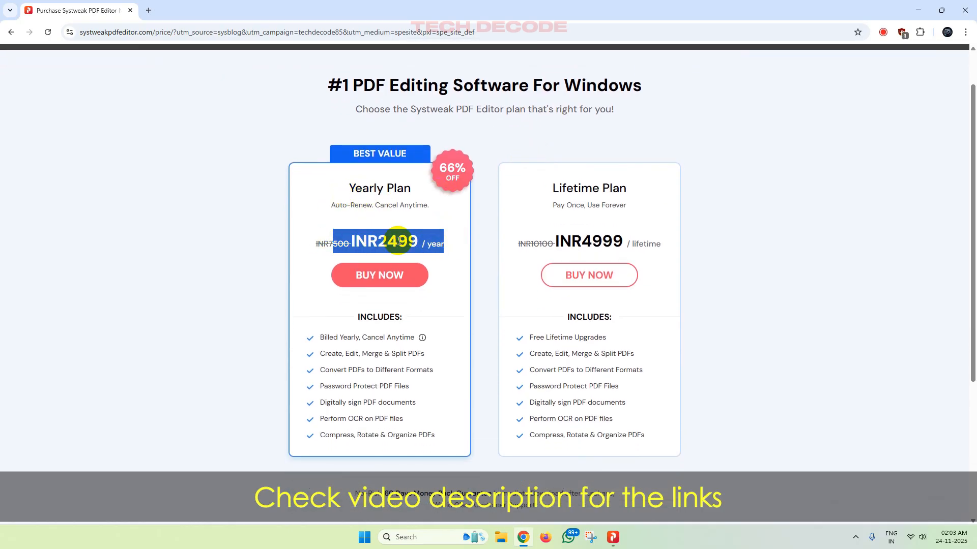
{"action": "left_click_drag", "start_coordinate": [553, 188], "coordinate": [627, 188]}
{"action": "left_click_drag", "start_coordinate": [540, 241], "coordinate": [649, 244]}
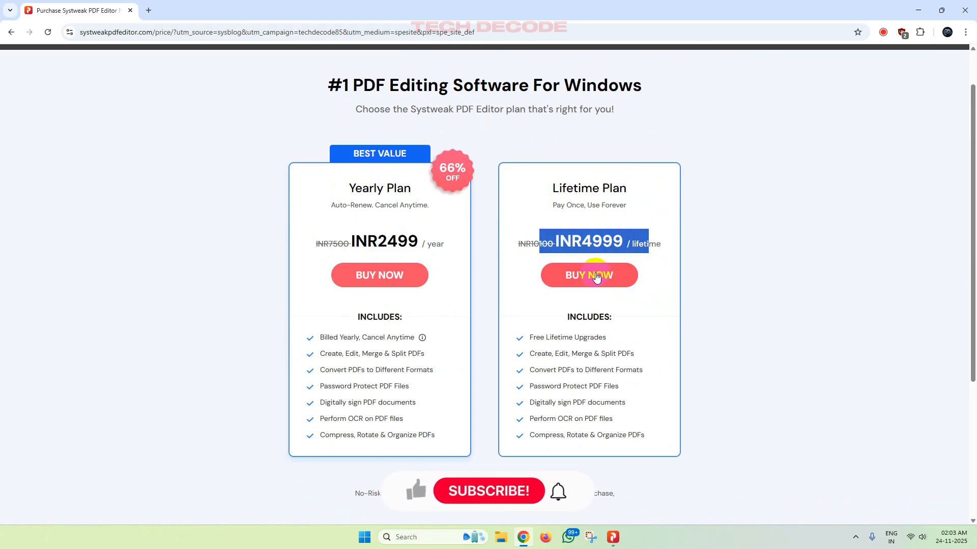
{"action": "left_click", "coordinate": [710, 255]}
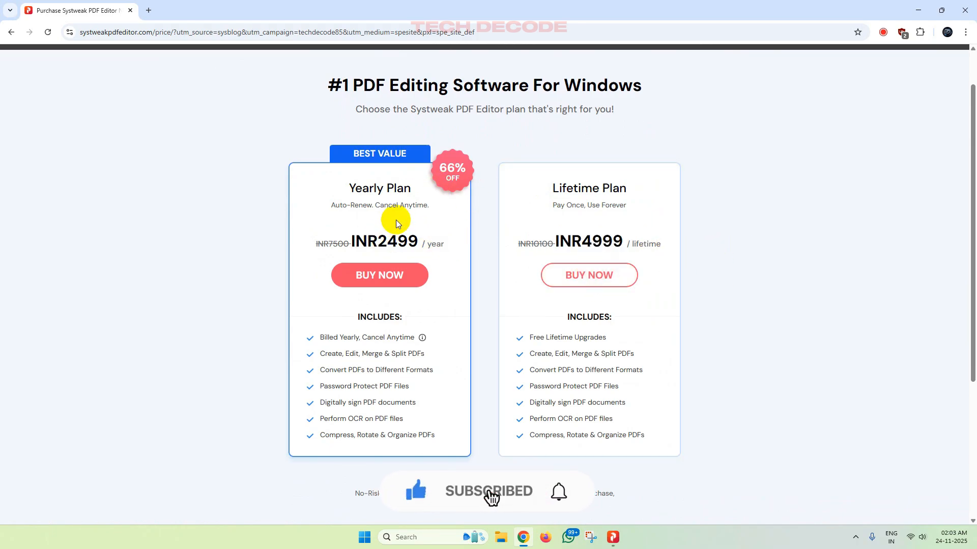